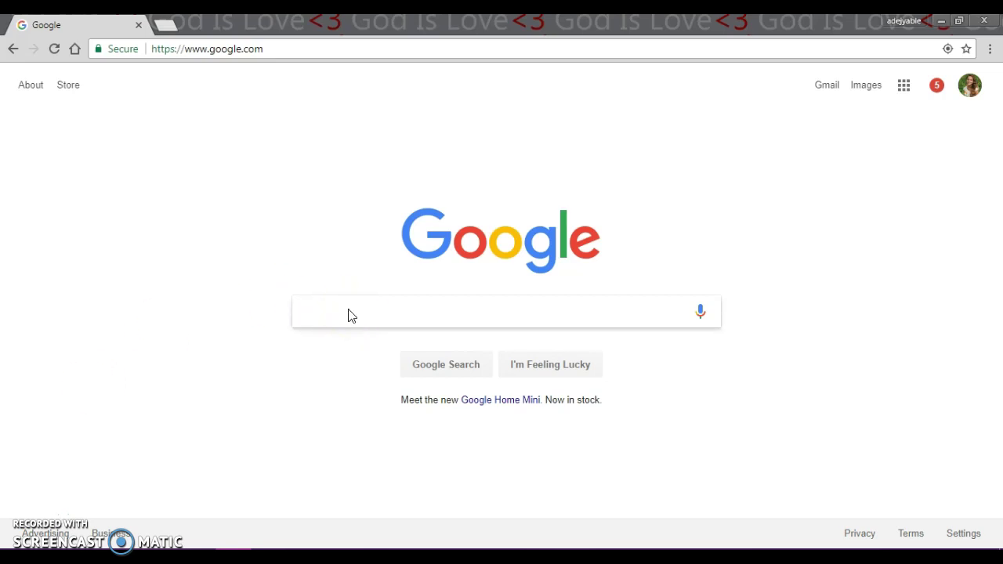
# Step: Search Google for 'toonytool' using the suggestion that appears under 'Toonyb Tool'
pyautogui.write('Toonyb tool')
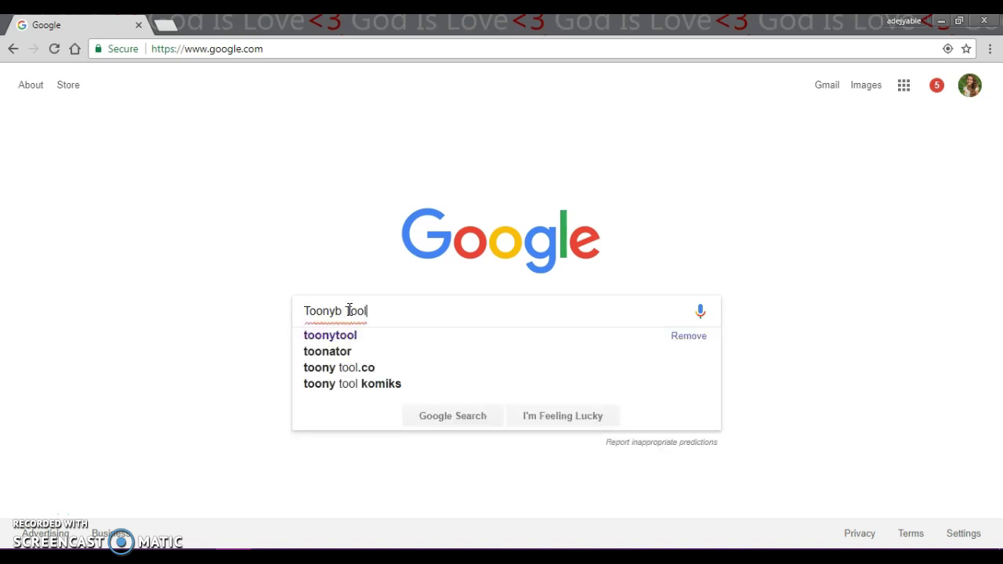
pyautogui.press('BackSpace')
pyautogui.press('BackSpace')
pyautogui.press('BackSpace')
pyautogui.press('BackSpace')
pyautogui.write('Tool')
pyautogui.click(341, 337)
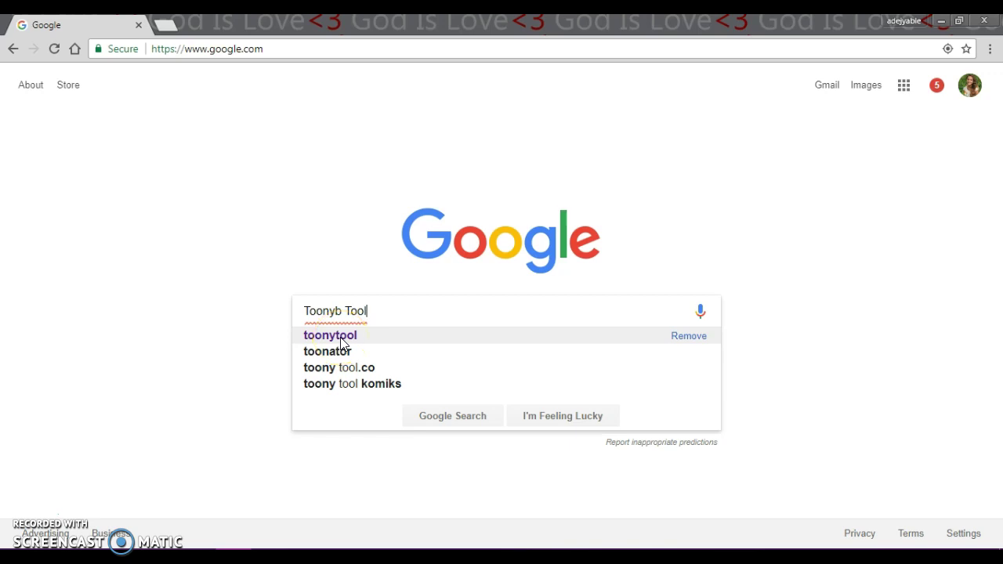
pyautogui.click(341, 339)
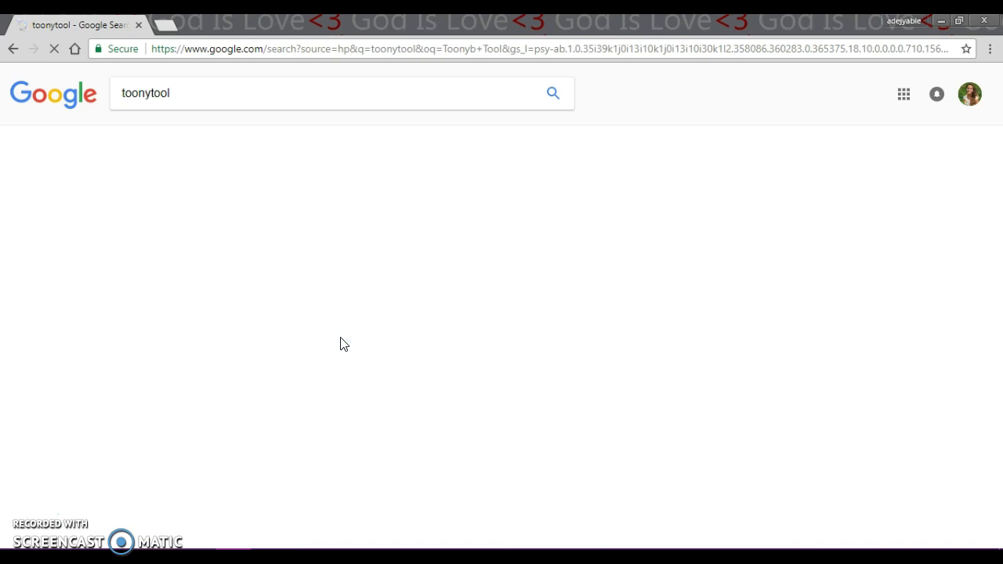
# Step: Open the 'ToonyTool.com - Create and share cartoons, comics and memes online' result
pyautogui.click(297, 201)
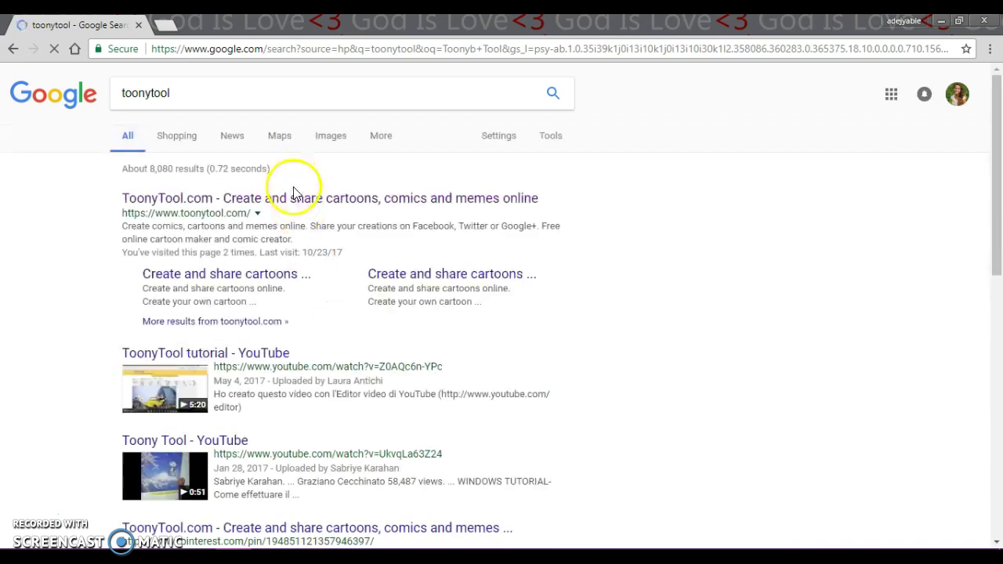
pyautogui.click(298, 202)
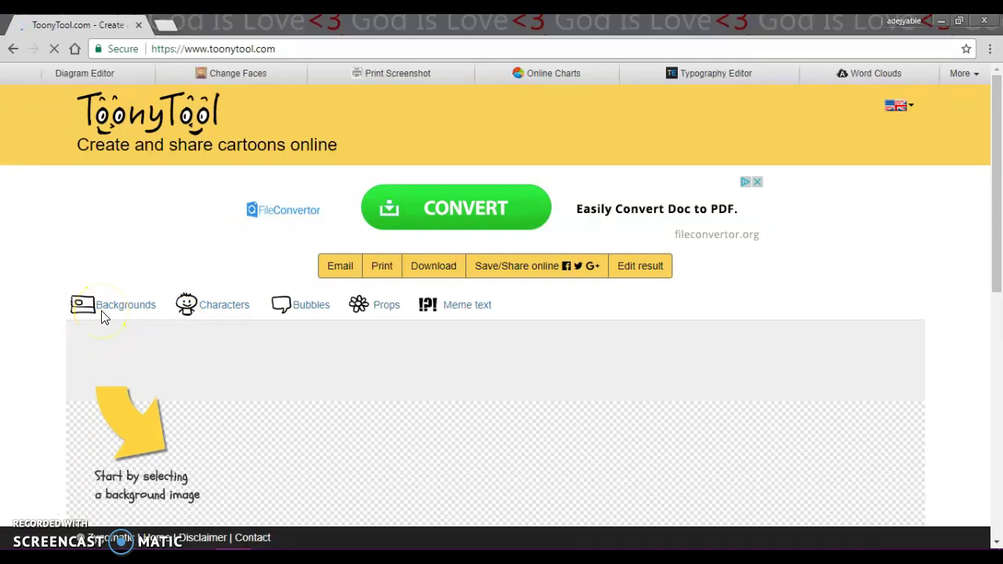
pyautogui.click(115, 225)
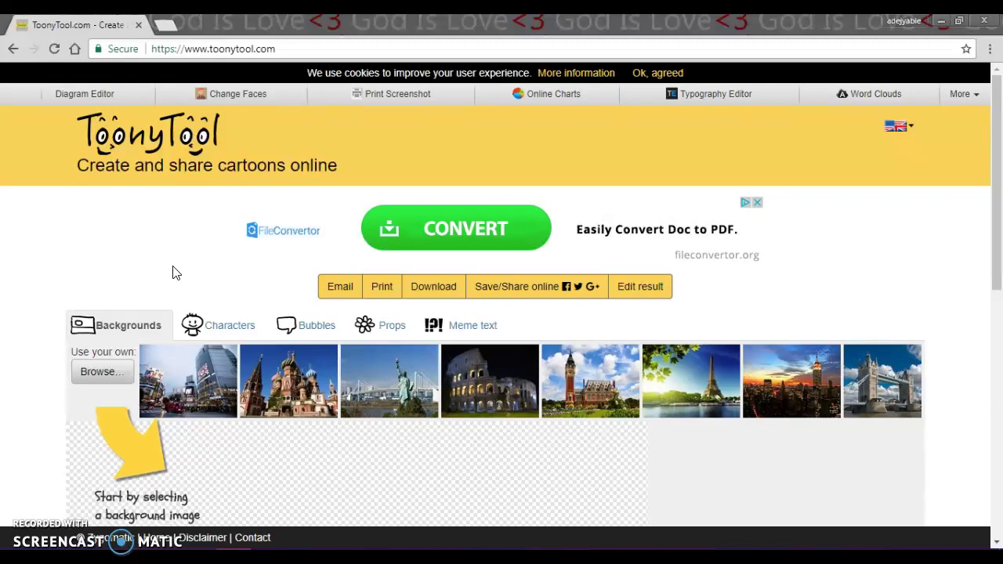
pyautogui.moveTo(997, 160); pyautogui.dragTo(1000, 267)
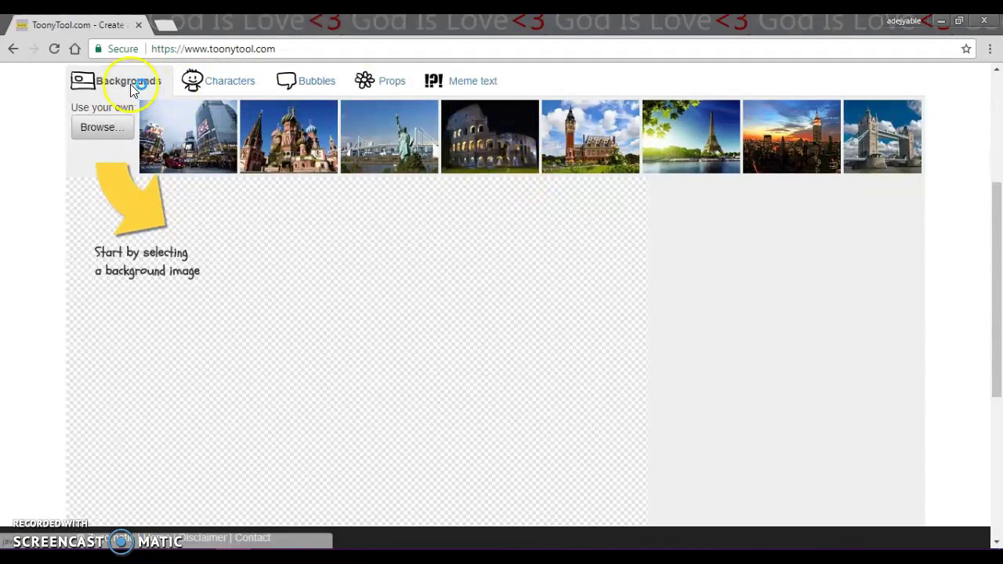
# Step: Use the Colosseum night thumbnail as the canvas background
pyautogui.click(503, 149)
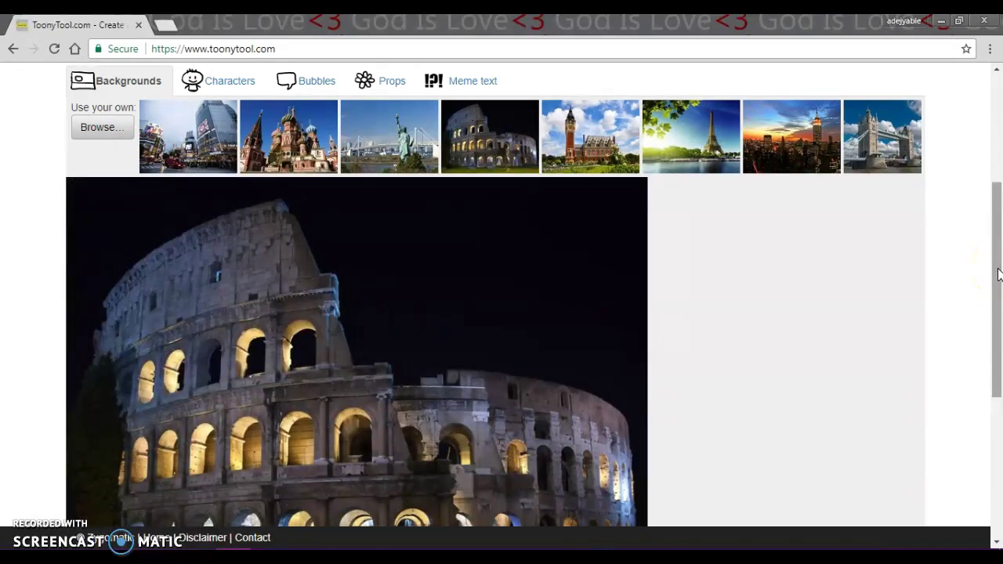
pyautogui.moveTo(999, 273); pyautogui.dragTo(998, 304)
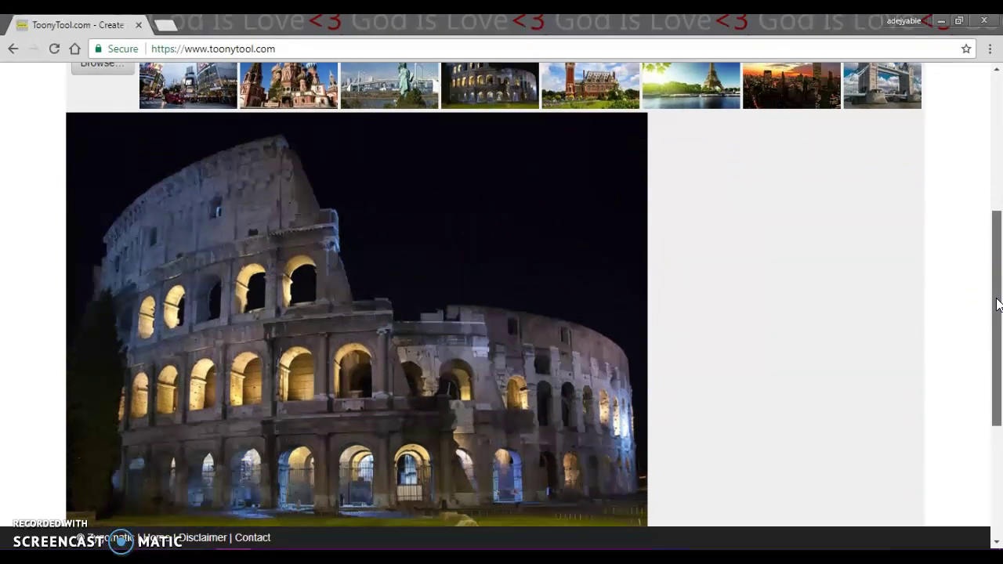
pyautogui.scroll(-1, 998, 304)
pyautogui.click(977, 306)
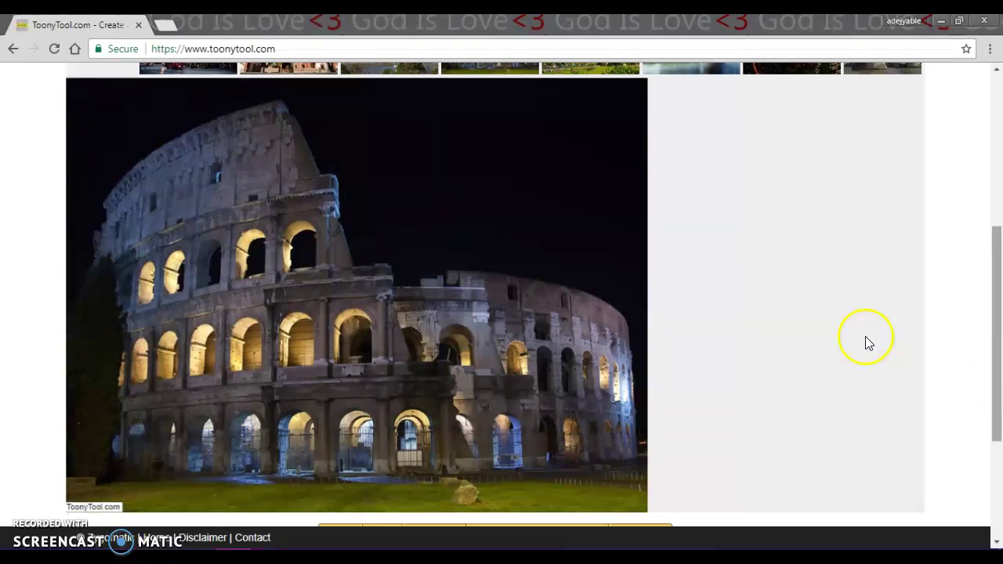
pyautogui.moveTo(999, 355); pyautogui.dragTo(998, 296)
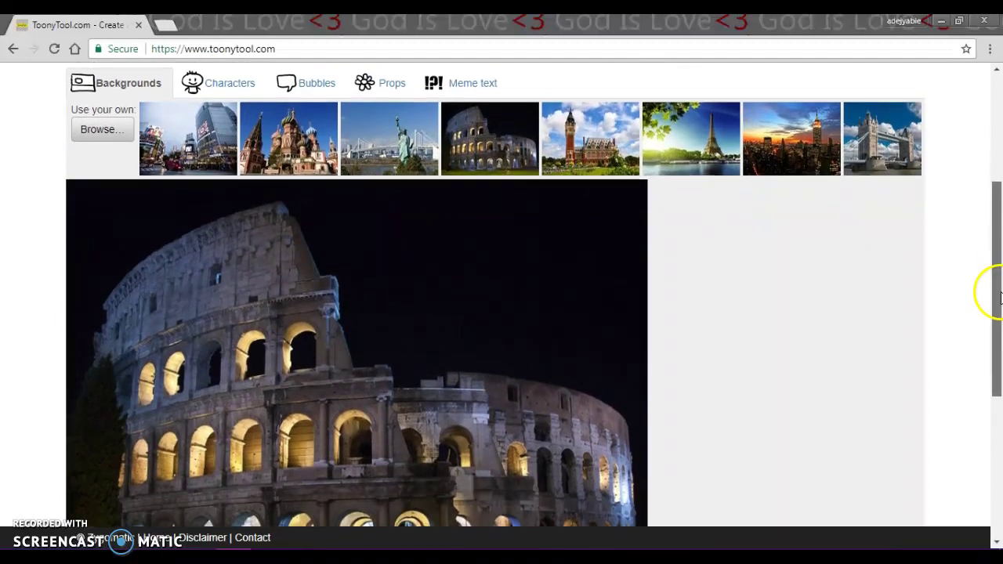
# Step: Drag the grinning baby character from Characters onto the sky above the Colosseum
pyautogui.click(243, 88)
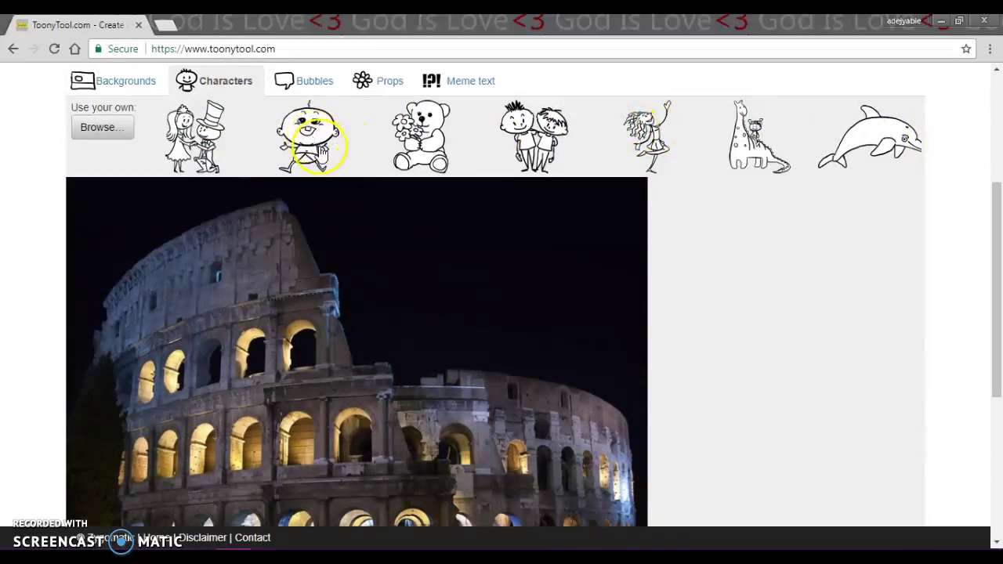
pyautogui.moveTo(321, 152); pyautogui.dragTo(425, 295)
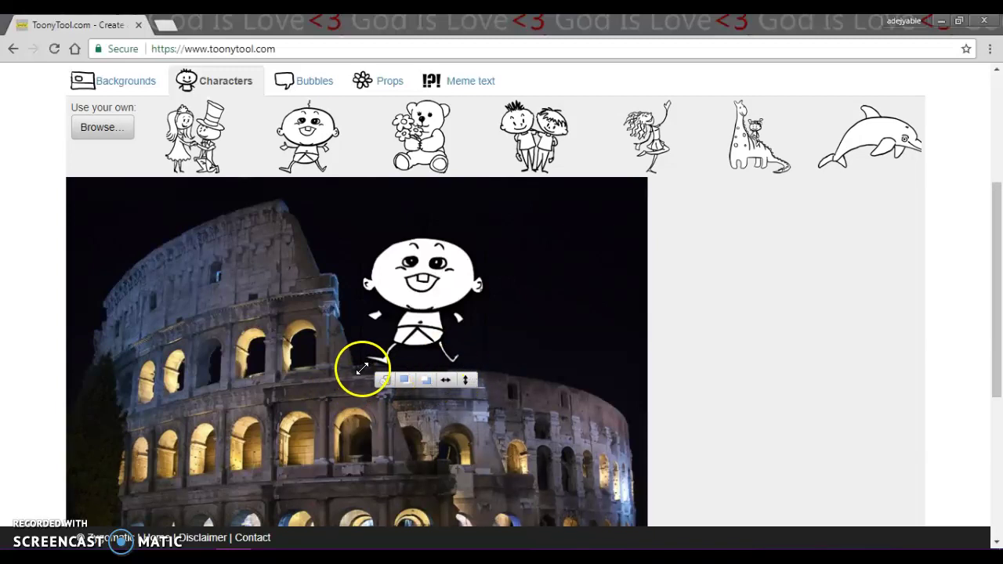
# Step: Add a thought bubble from Bubbles beside the baby
pyautogui.click(300, 87)
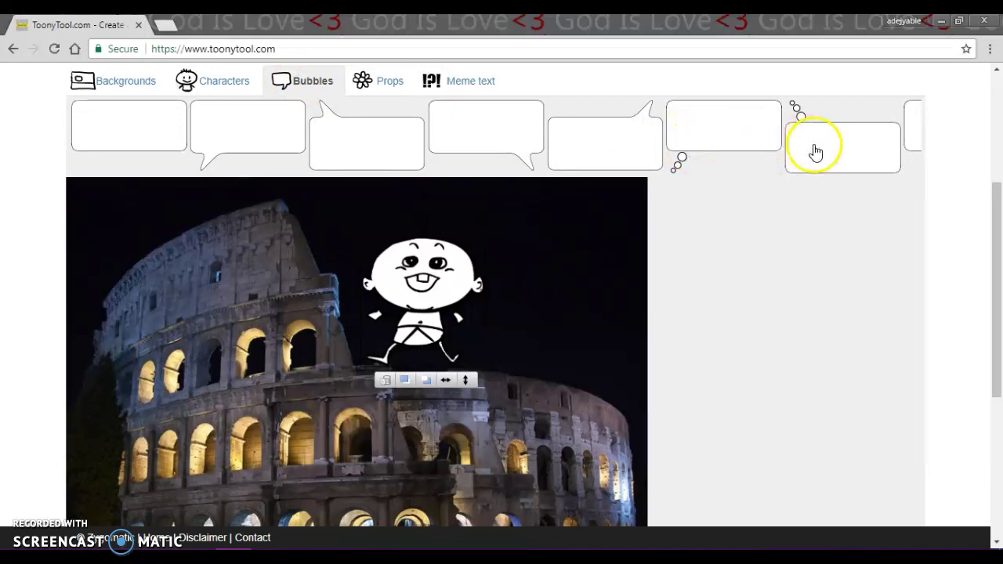
pyautogui.moveTo(813, 152); pyautogui.dragTo(515, 349)
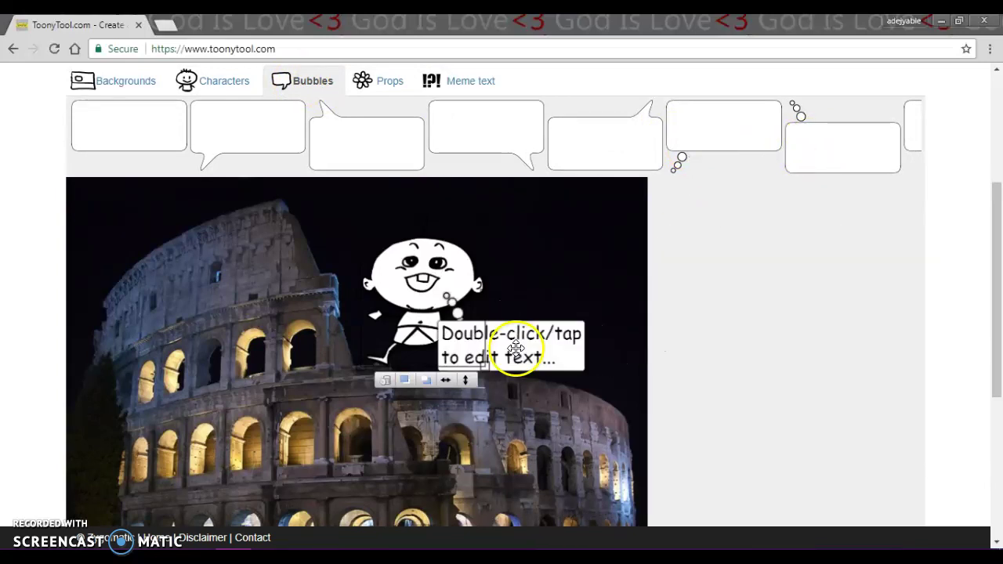
pyautogui.click(548, 365)
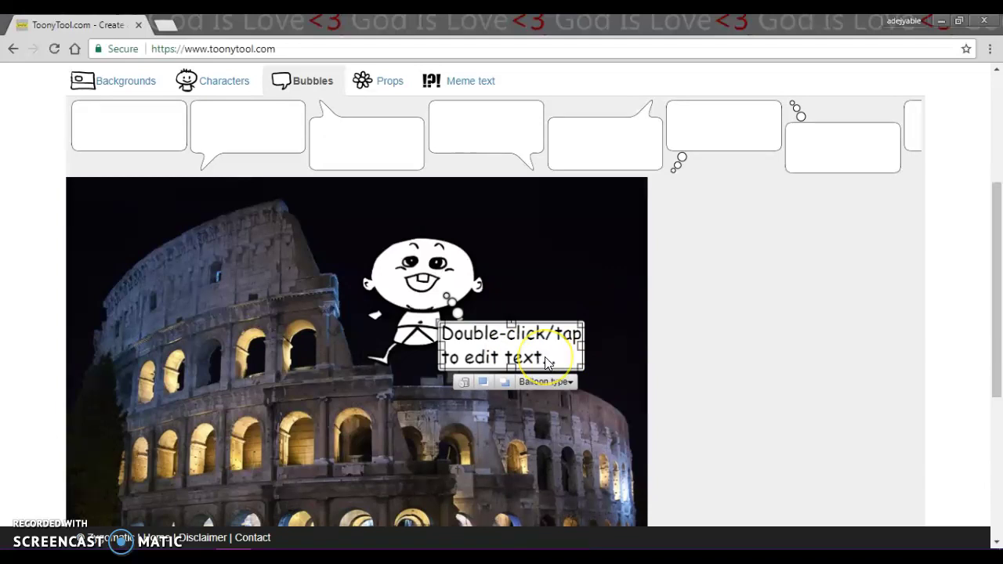
# Step: Replace the bubble text with 'I think I'm gonna fall!!!!!', centre-aligned, and apply it
pyautogui.doubleClick(548, 364)
pyautogui.click(378, 257)
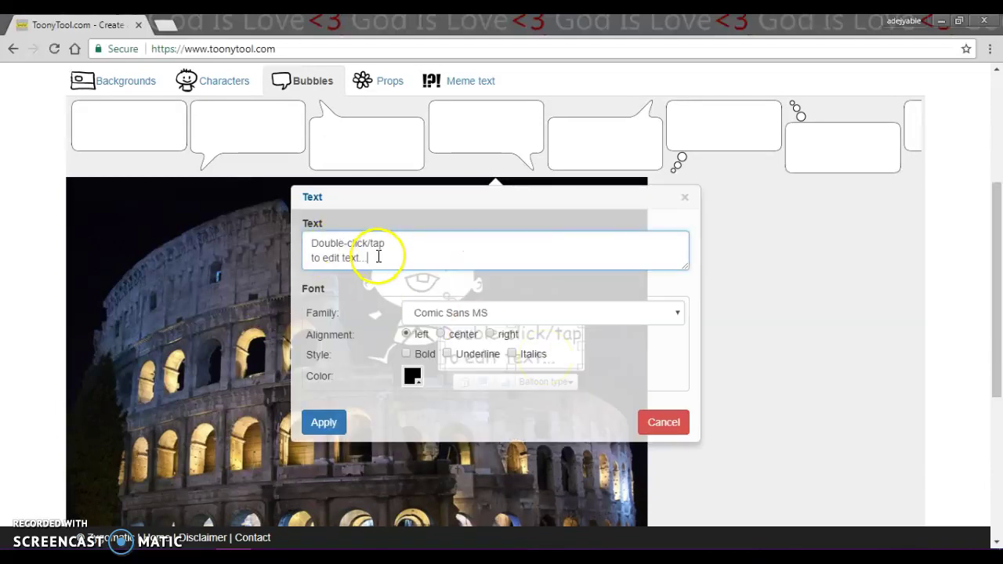
pyautogui.moveTo(378, 256); pyautogui.dragTo(296, 235)
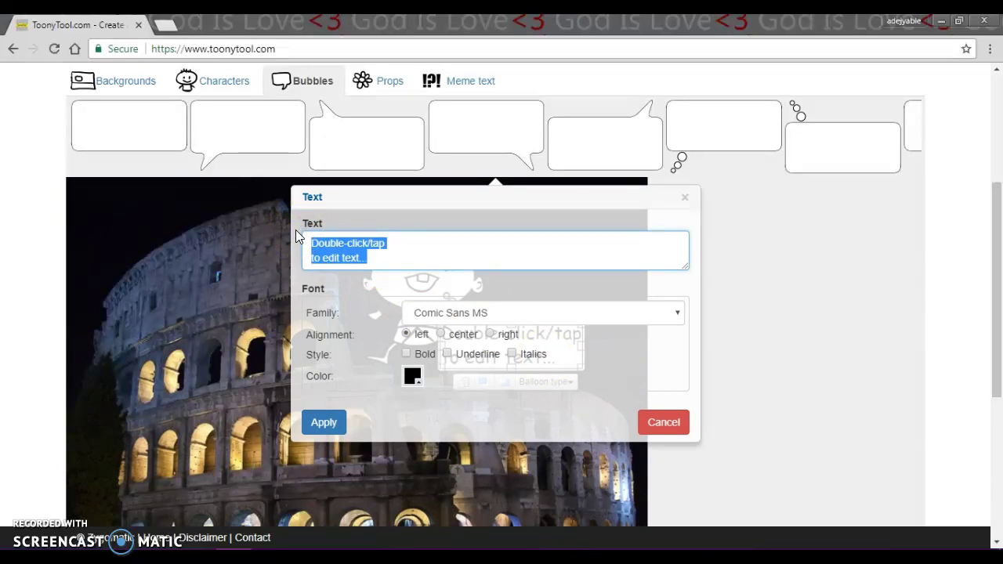
pyautogui.write("I think I'")
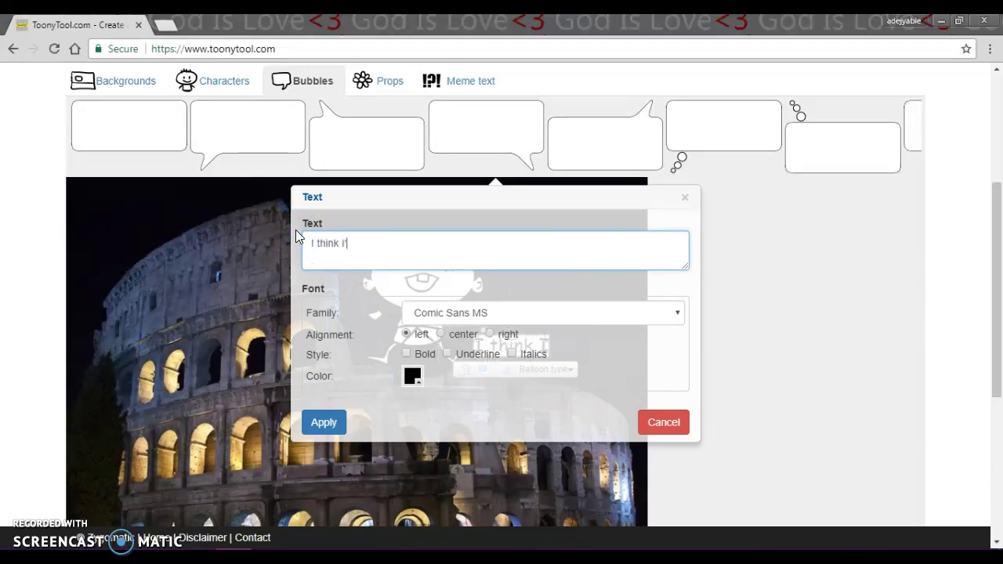
pyautogui.write('m gonna fall')
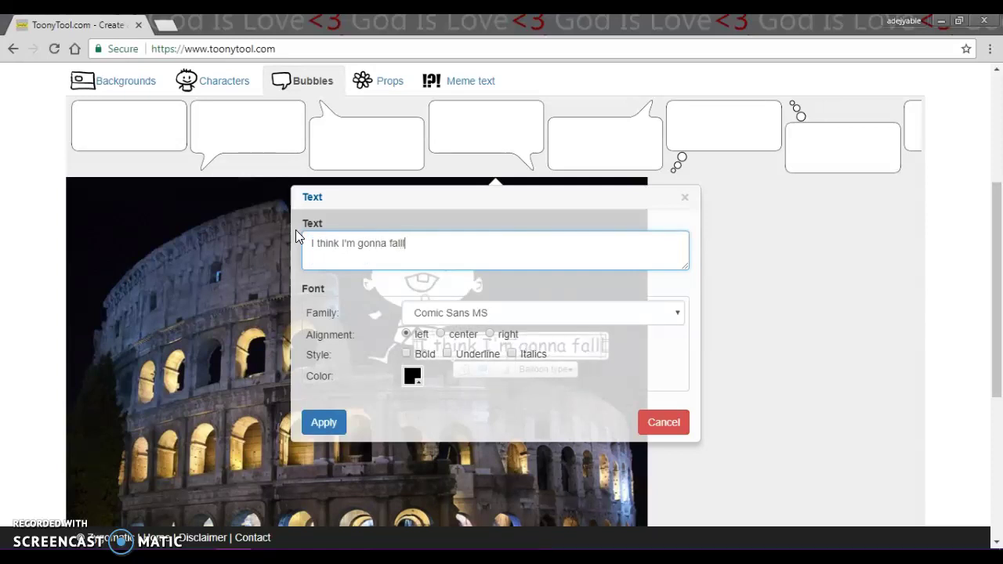
pyautogui.write('!!!!!')
pyautogui.click(529, 264)
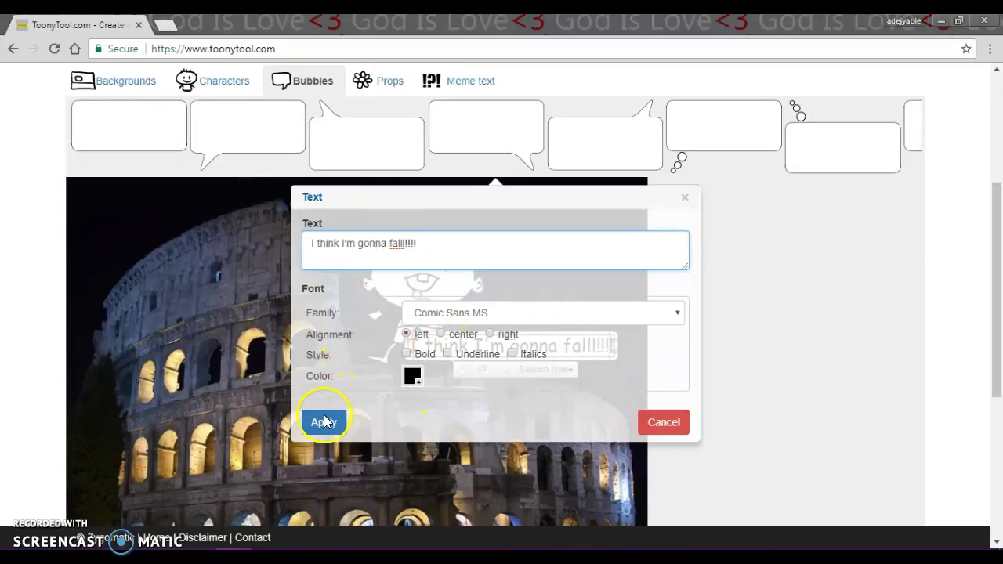
pyautogui.press('Tab')
pyautogui.press('Tab')
pyautogui.press('Right')
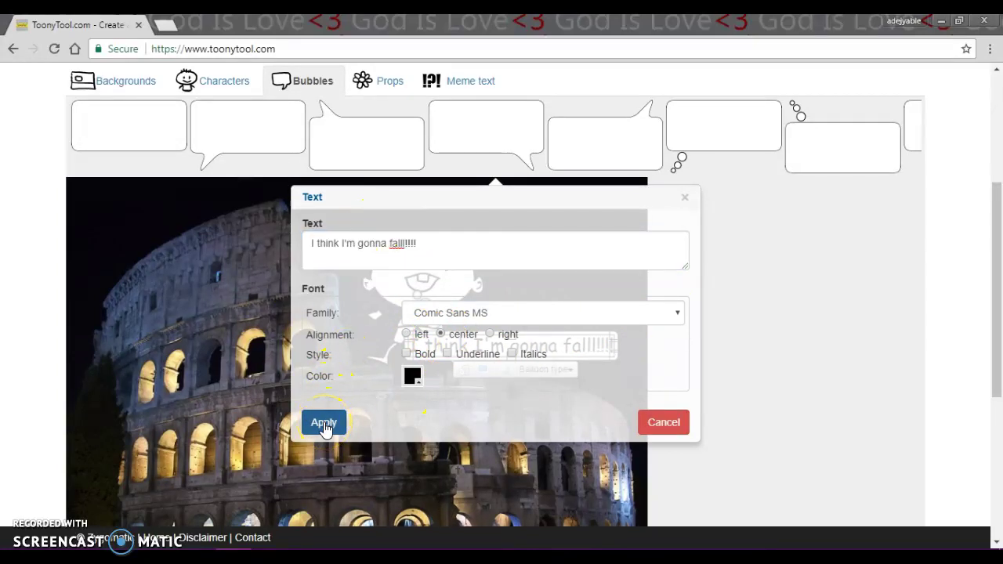
pyautogui.click(324, 426)
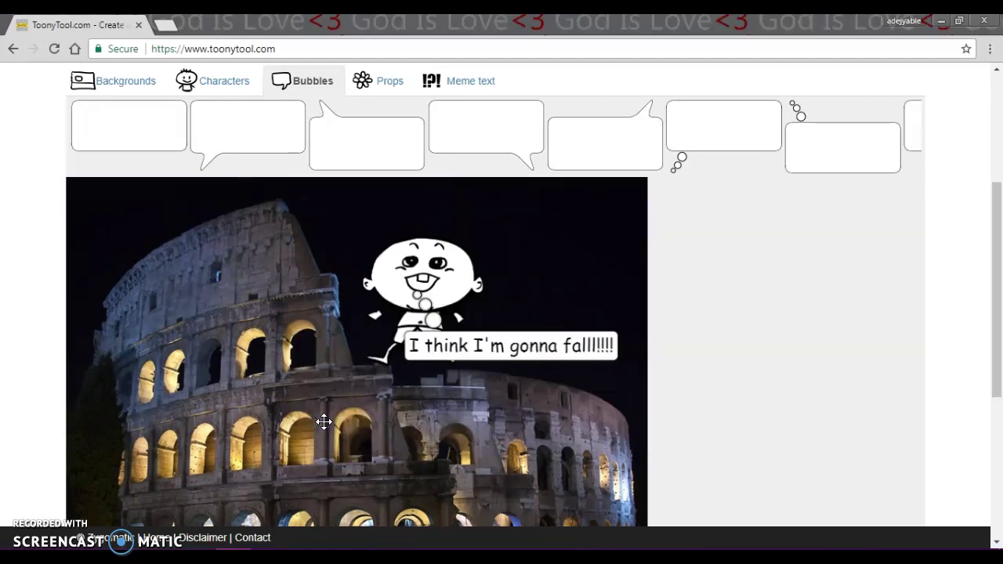
# Step: Move the thought bubble right of the baby and narrow it to fit inside the picture
pyautogui.click(557, 350)
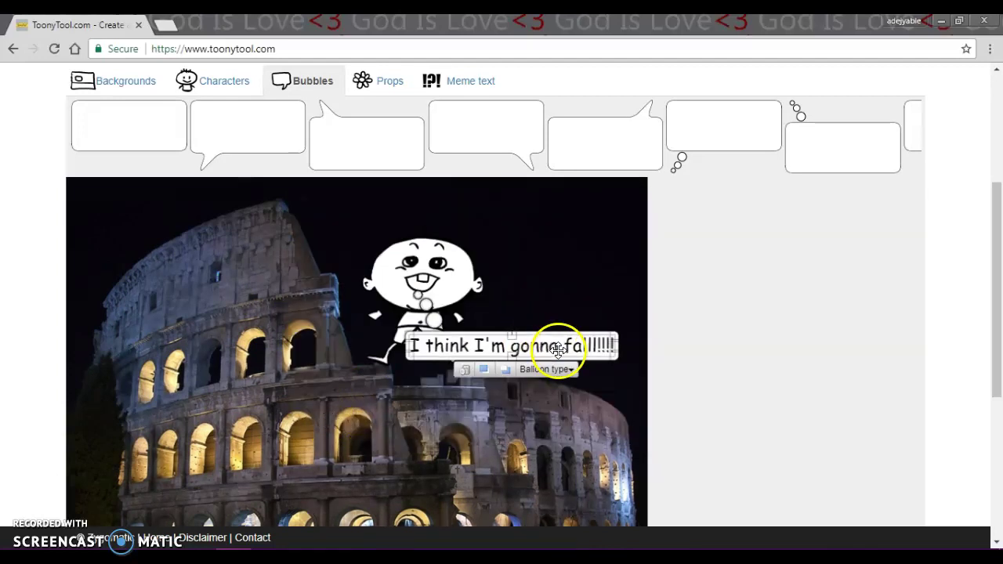
pyautogui.moveTo(557, 350); pyautogui.dragTo(603, 347)
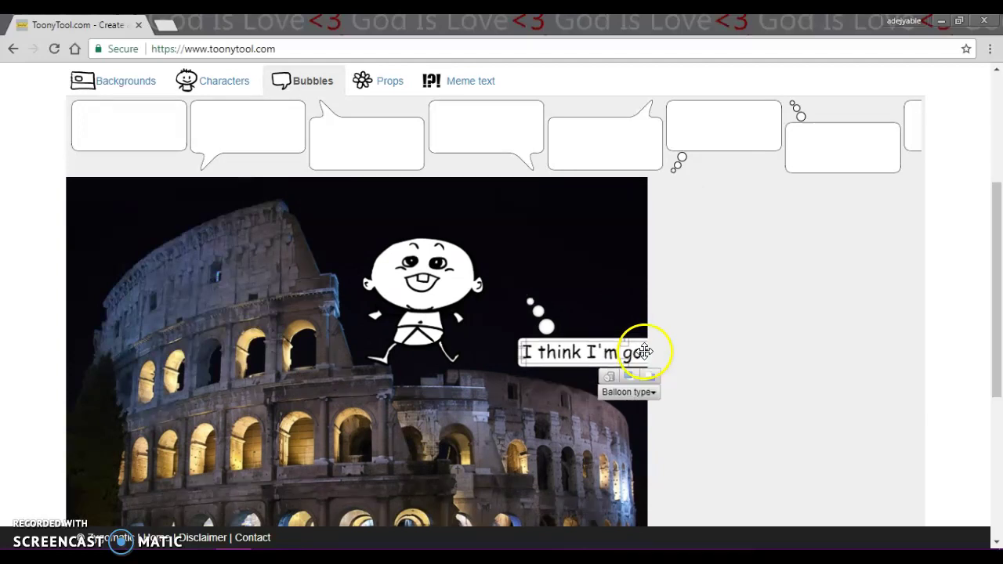
pyautogui.write('nn')
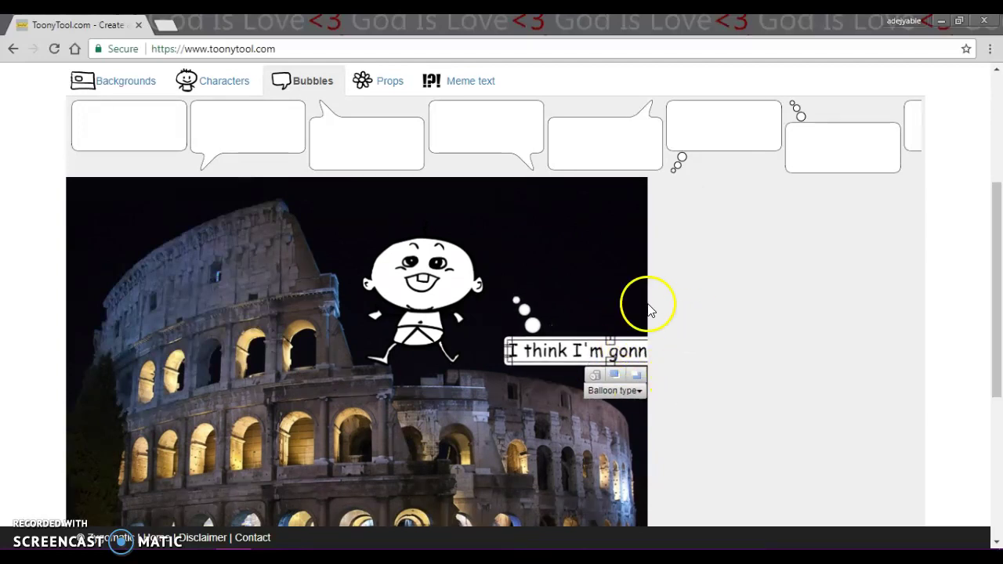
pyautogui.write('a fal')
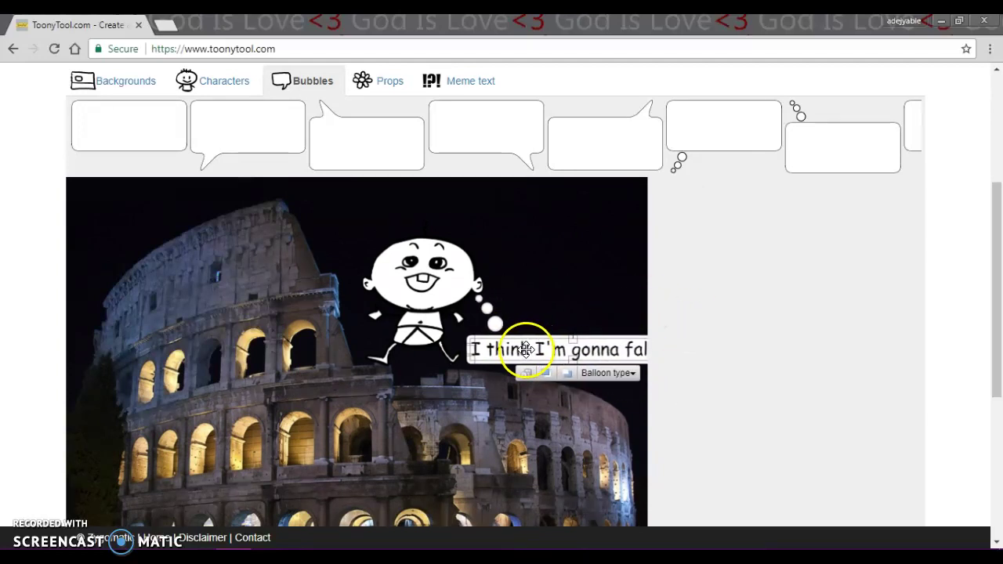
pyautogui.write('l!!!!')
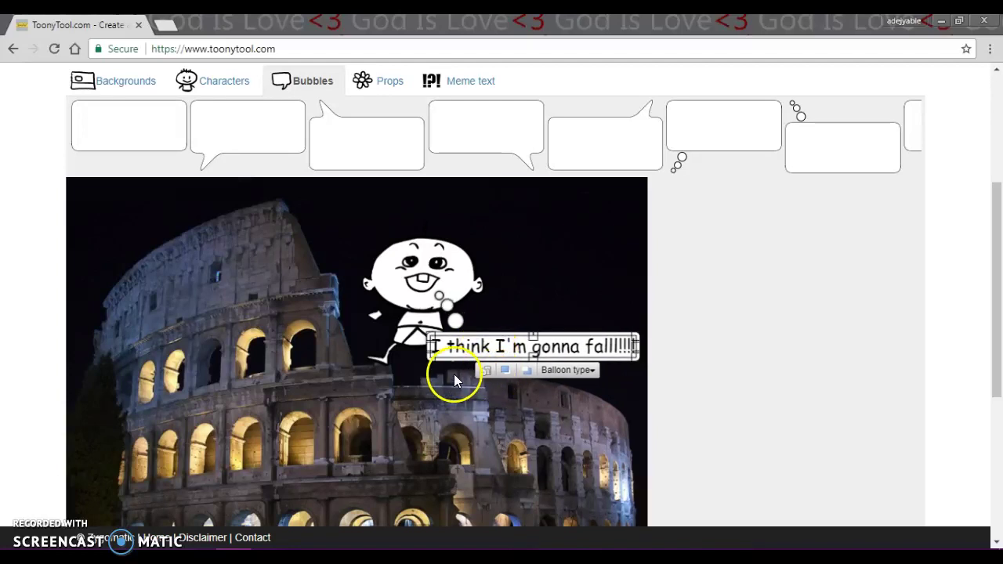
pyautogui.moveTo(429, 346); pyautogui.dragTo(479, 347)
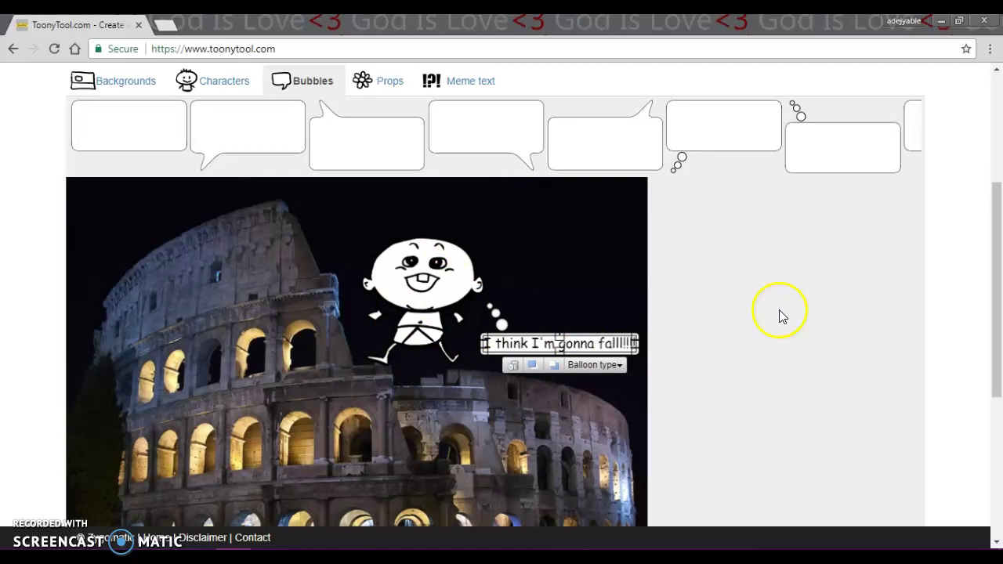
# Step: Add the birthday cake prop, shrink it, and place it on the baby's head
pyautogui.click(391, 83)
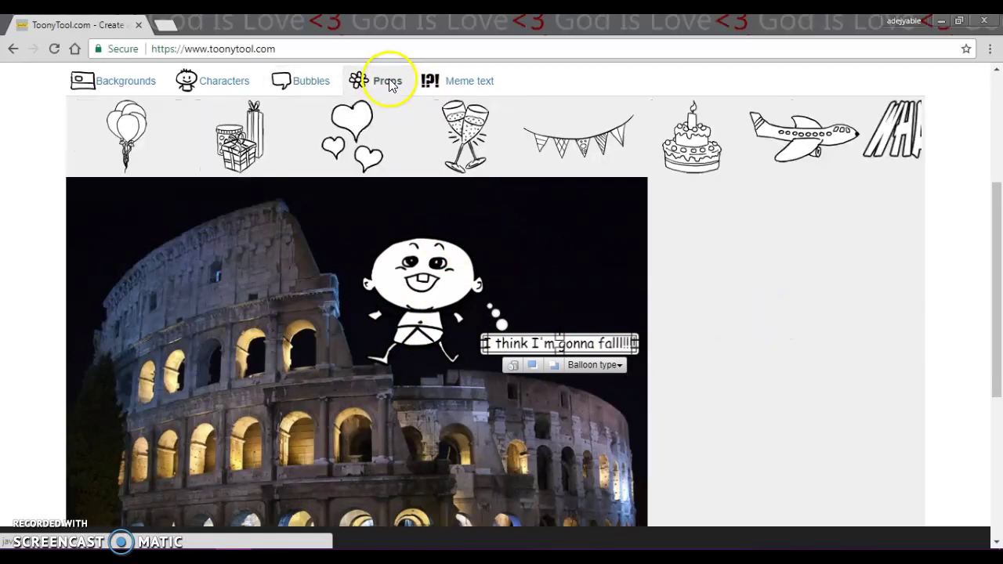
pyautogui.moveTo(679, 134); pyautogui.dragTo(215, 330)
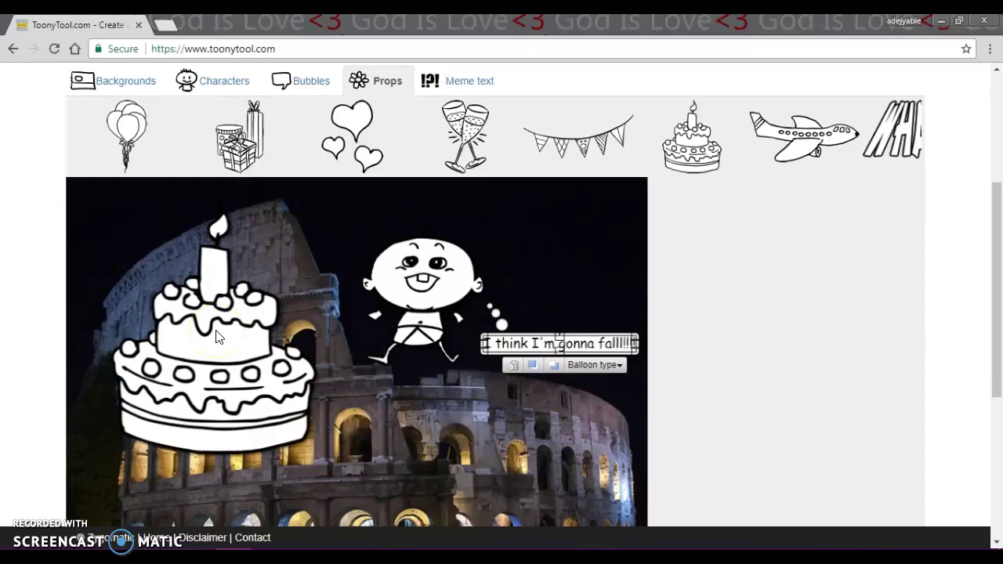
pyautogui.click(260, 419)
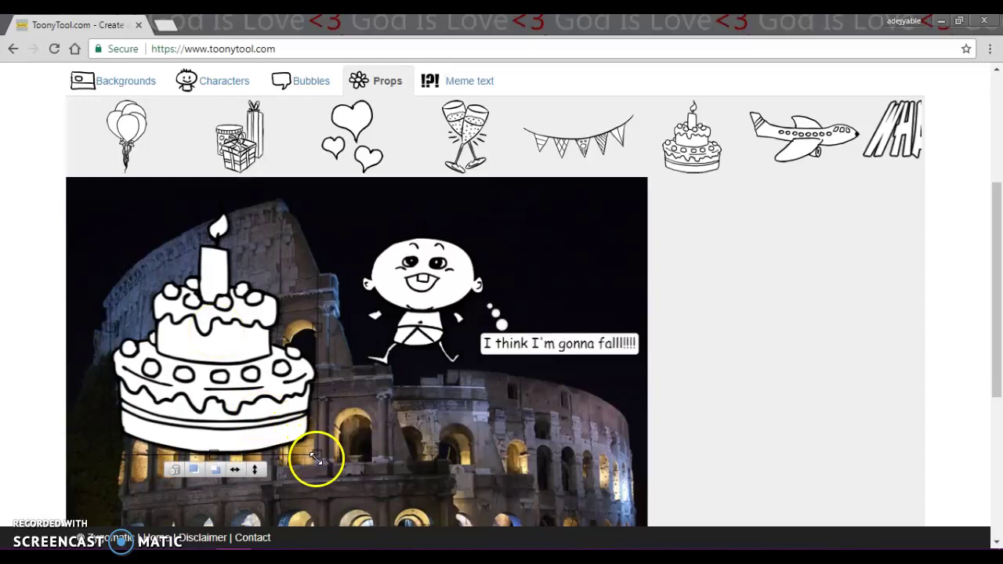
pyautogui.moveTo(313, 463); pyautogui.dragTo(161, 309)
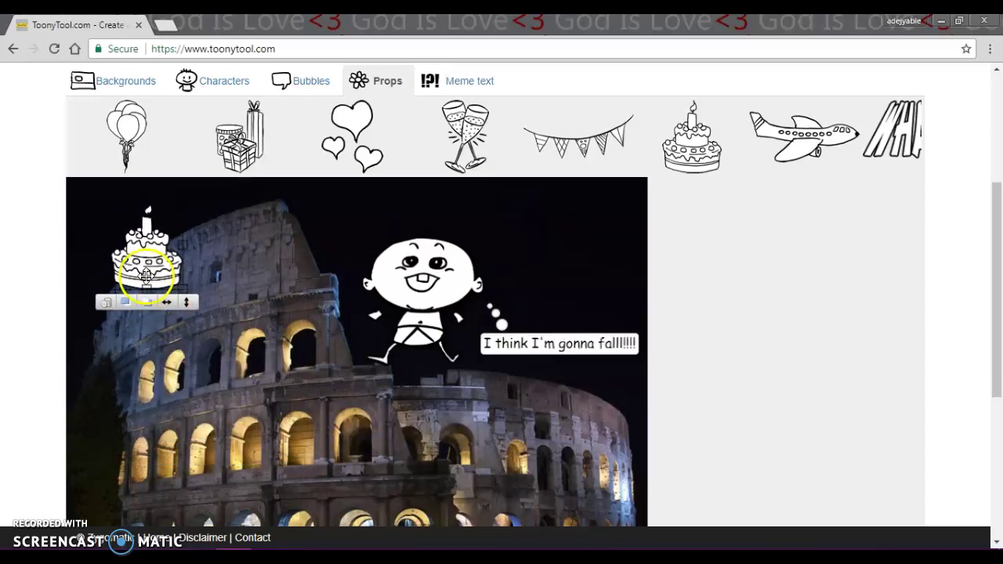
pyautogui.moveTo(148, 258); pyautogui.dragTo(202, 252)
pyautogui.moveTo(431, 335); pyautogui.dragTo(370, 263)
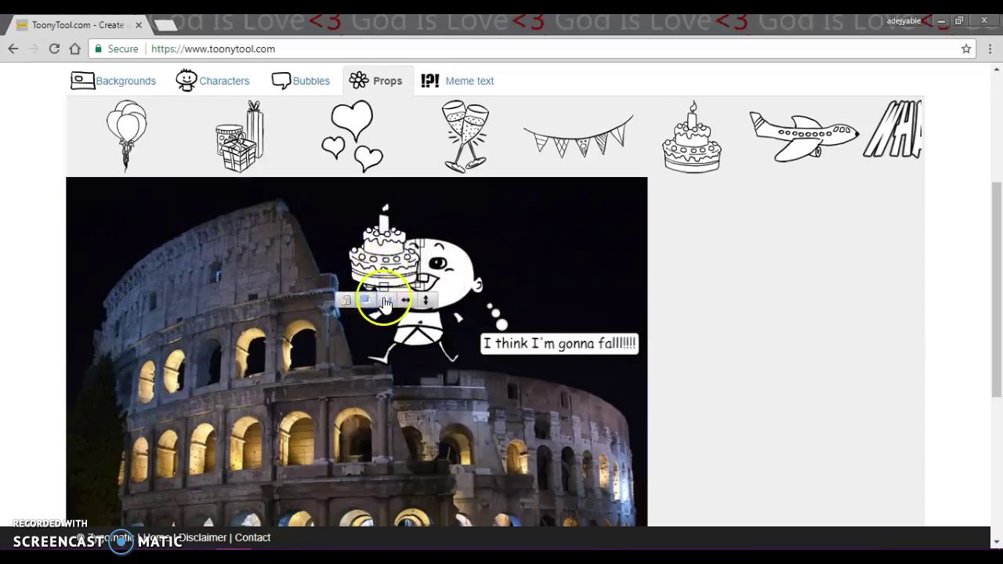
# Step: Adjust the cake's layer order against the baby, then move the baby left
pyautogui.click(388, 301)
pyautogui.click(364, 300)
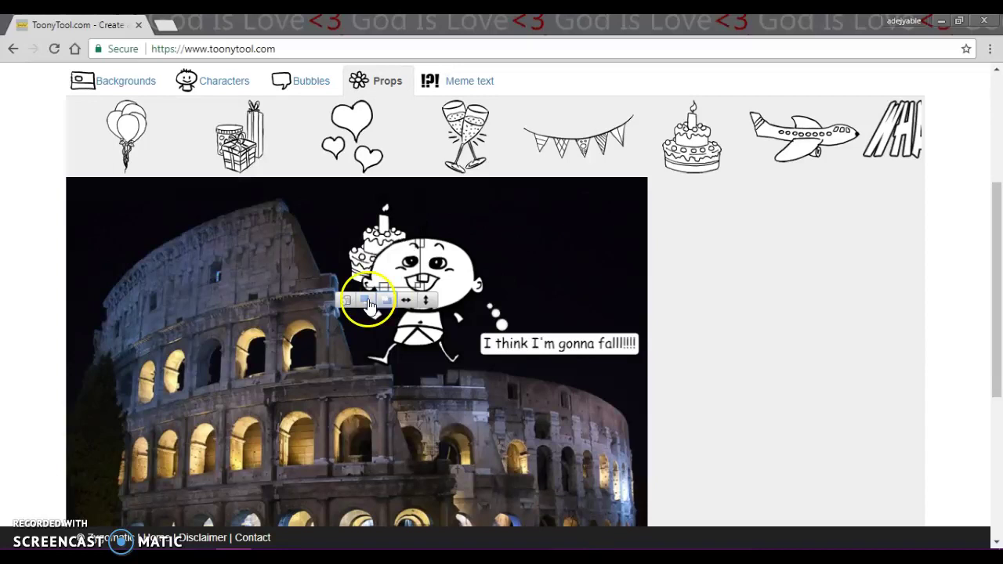
pyautogui.click(388, 300)
pyautogui.click(376, 245)
pyautogui.moveTo(376, 245); pyautogui.dragTo(192, 262)
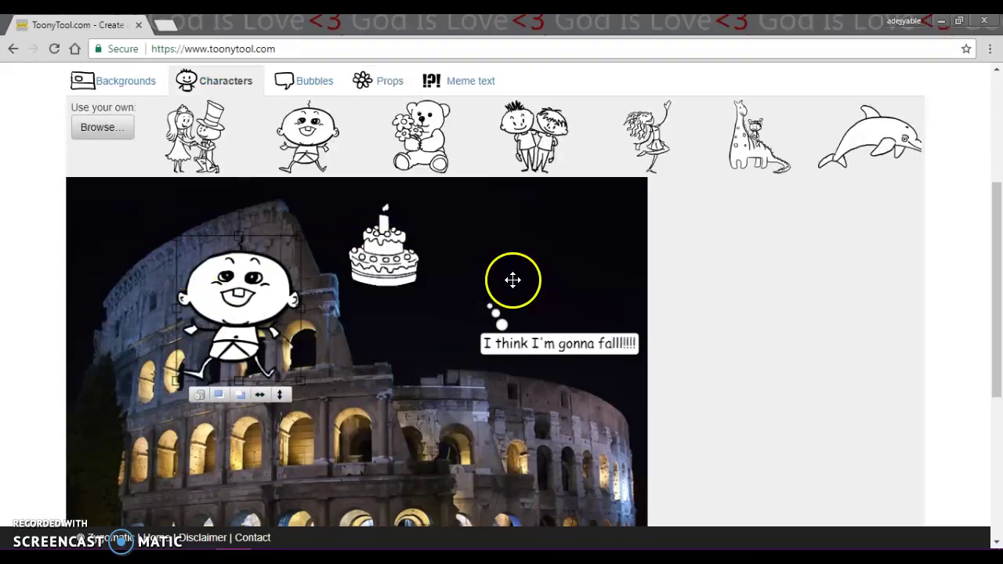
# Step: Add 'HAHAHAA' meme text and drag it up beside the cake
pyautogui.click(453, 88)
pyautogui.click(432, 109)
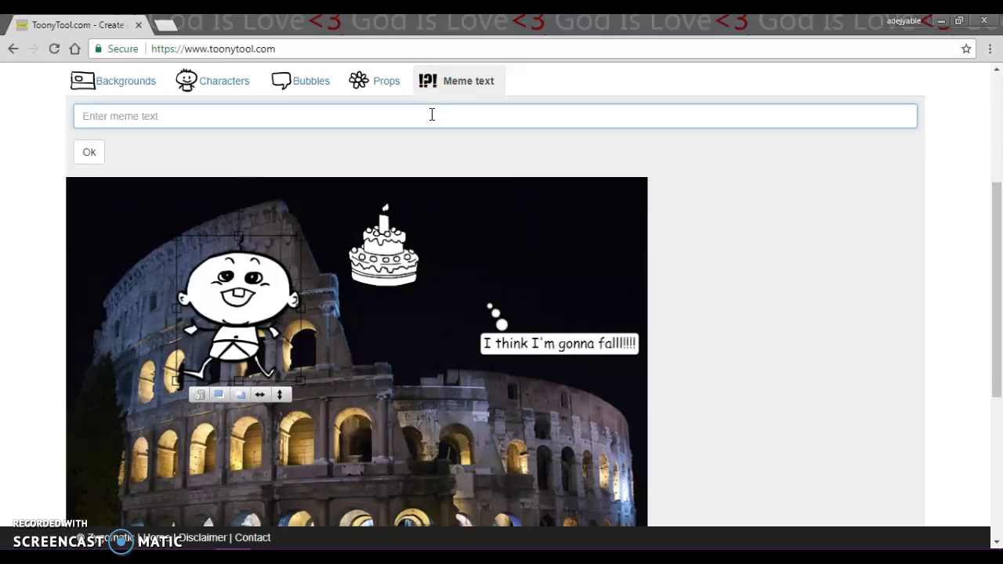
pyautogui.write('HAHAHAA')
pyautogui.click(89, 152)
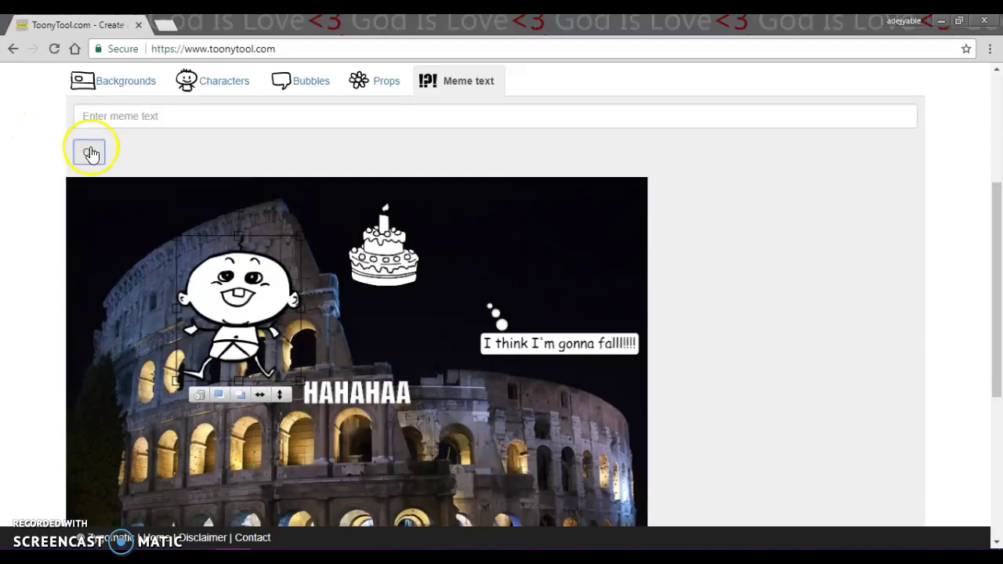
pyautogui.moveTo(358, 397); pyautogui.dragTo(542, 228)
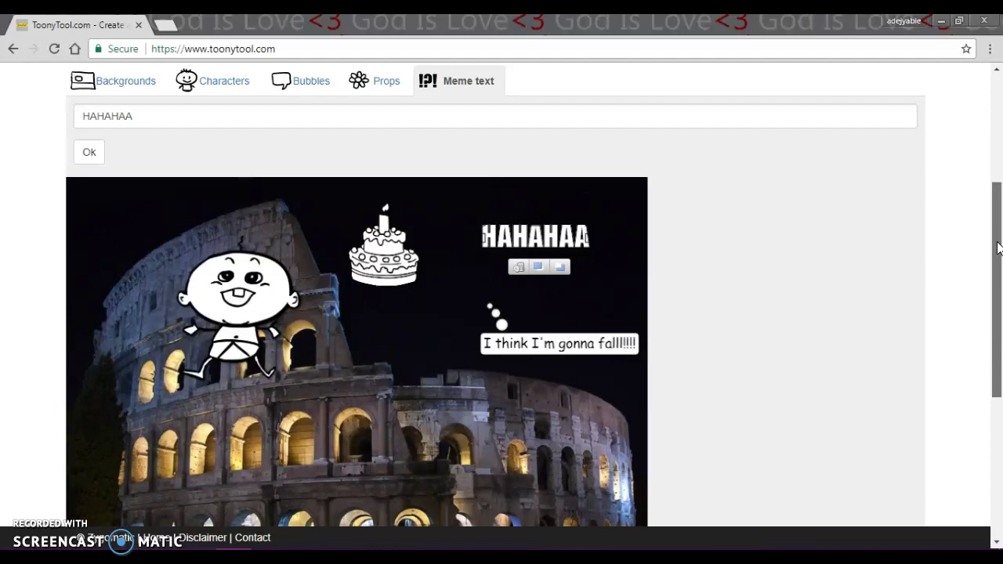
# Step: Switch from the Typography Editor tab back to the ToonyTool cartoon tab
pyautogui.moveTo(998, 247); pyautogui.dragTo(987, 135)
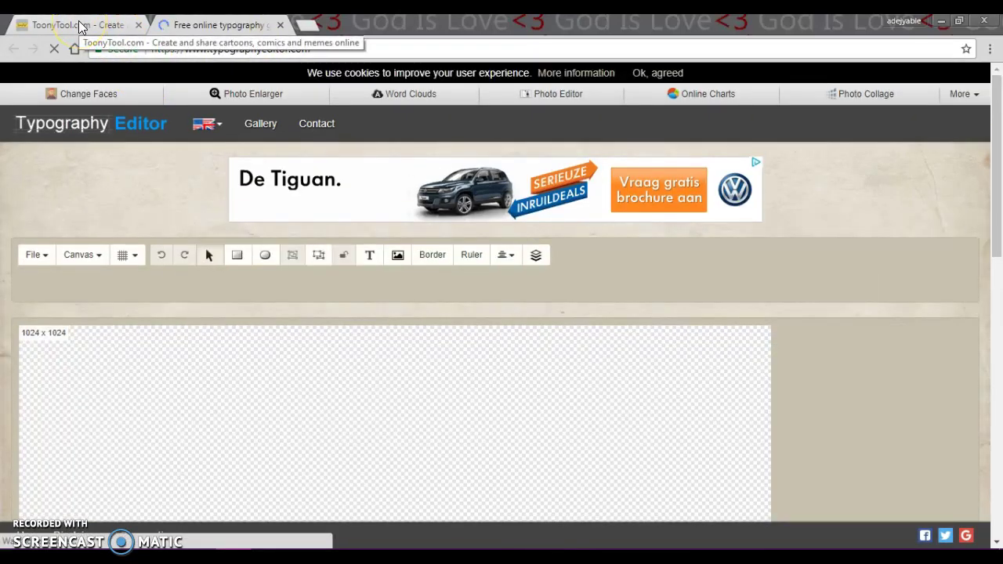
pyautogui.click(81, 25)
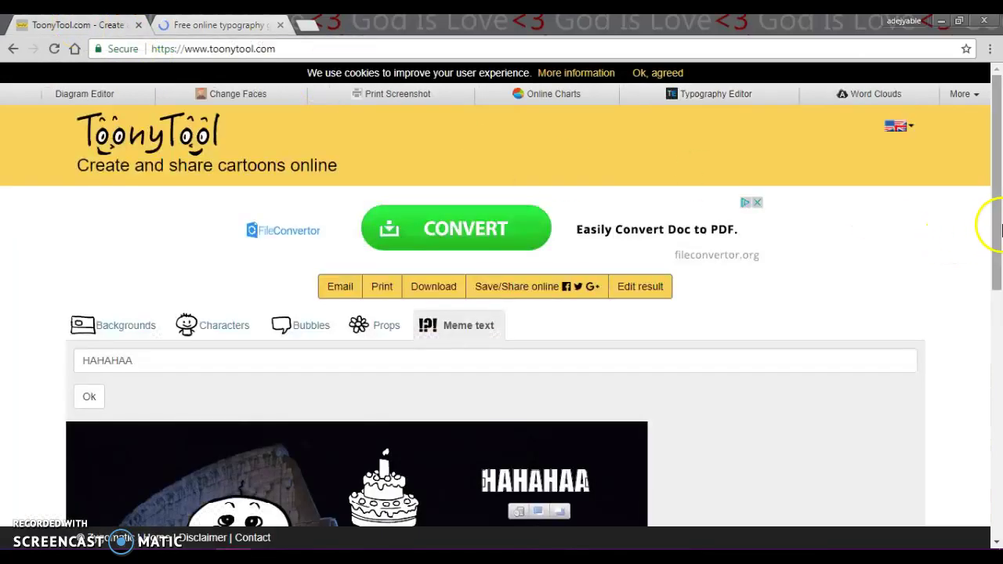
# Step: Scroll through the ToonyTool page toward the footer's Disclaimer link
pyautogui.moveTo(993, 220); pyautogui.dragTo(415, 474)
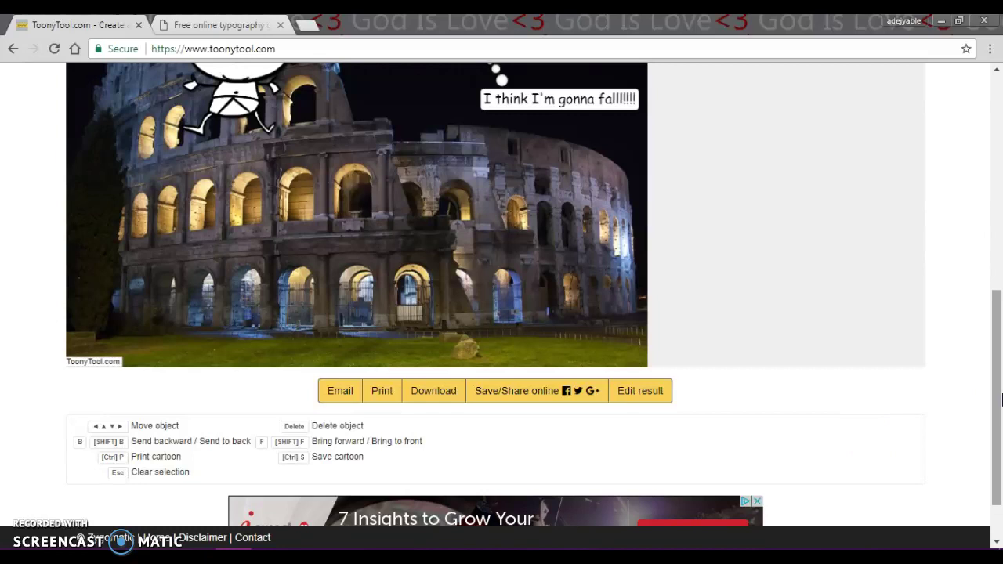
pyautogui.moveTo(1001, 400); pyautogui.dragTo(994, 252)
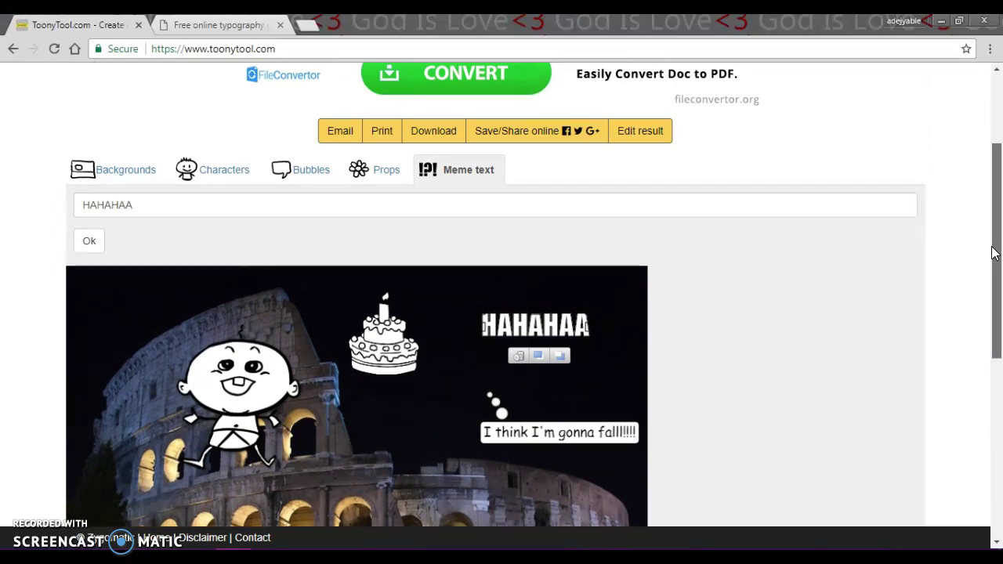
pyautogui.moveTo(993, 252); pyautogui.dragTo(1001, 176)
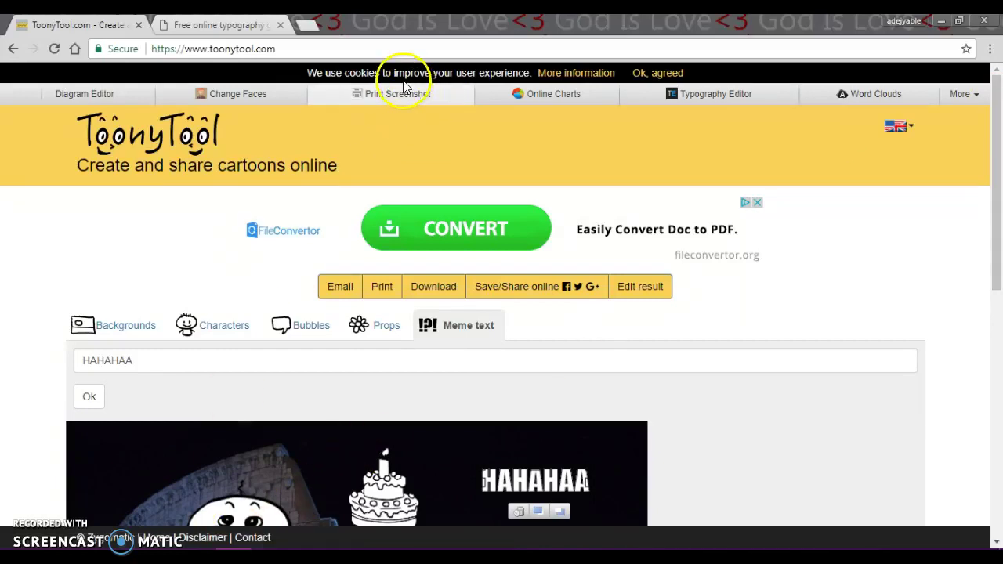
# Step: Leave the editor for the Privacy/Cookie disclaimer page, scroll through it, then go back
pyautogui.click(198, 539)
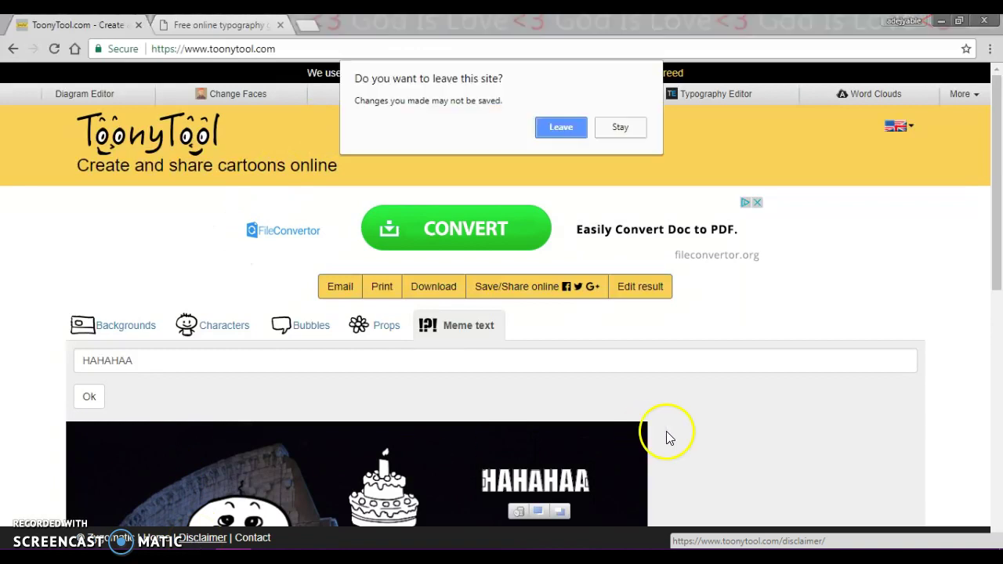
pyautogui.click(557, 133)
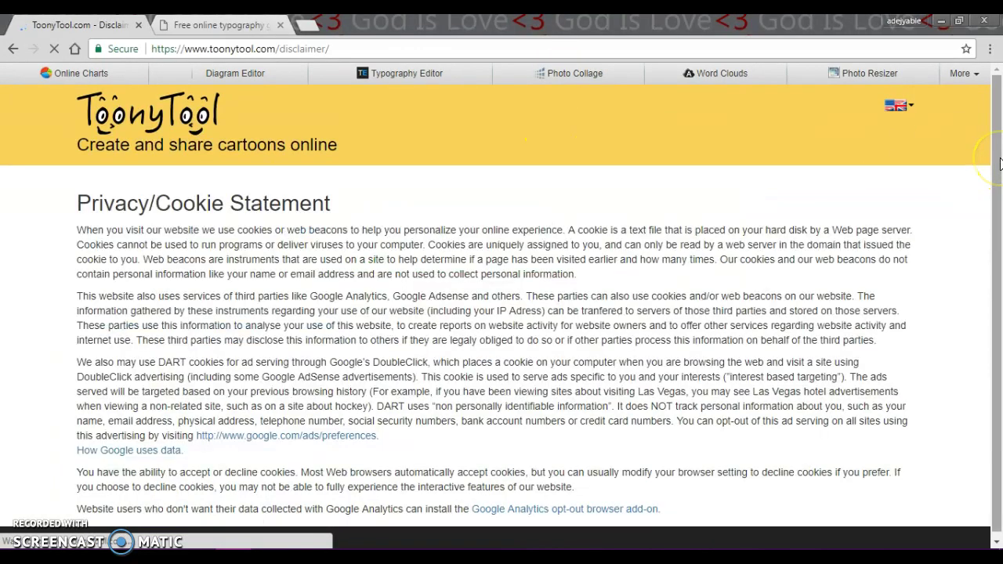
pyautogui.scroll(-1, 992, 228)
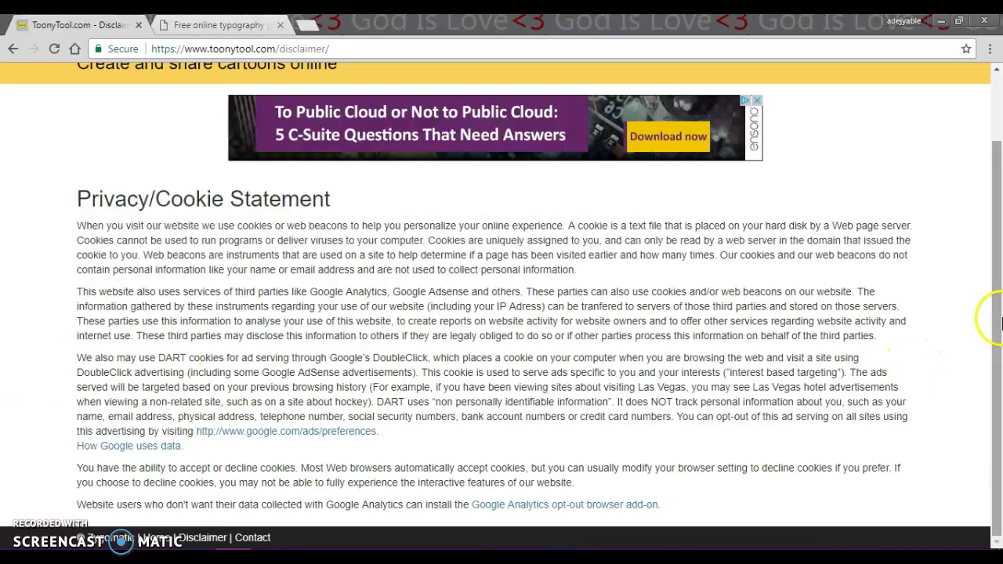
pyautogui.moveTo(999, 323); pyautogui.dragTo(992, 168)
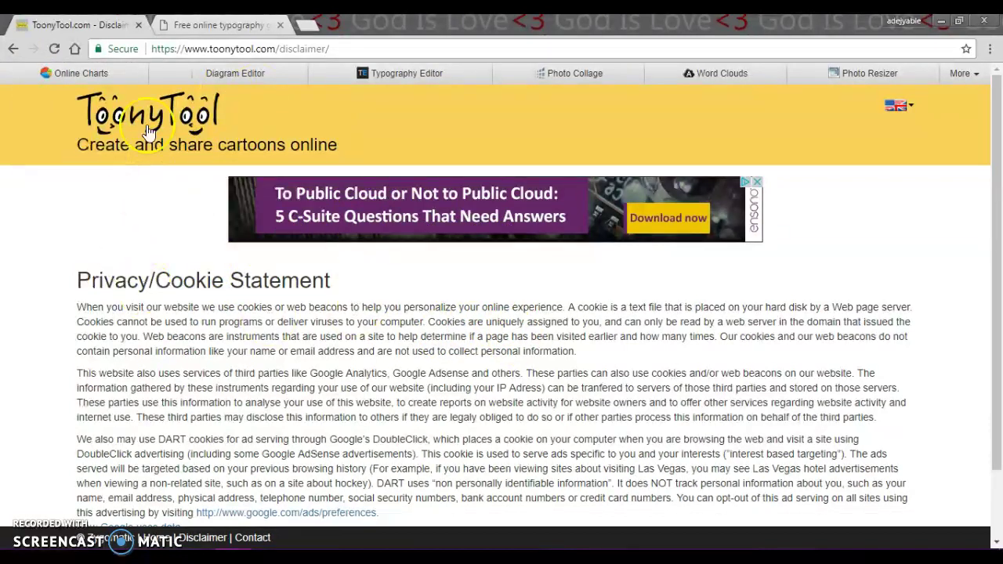
pyautogui.click(13, 51)
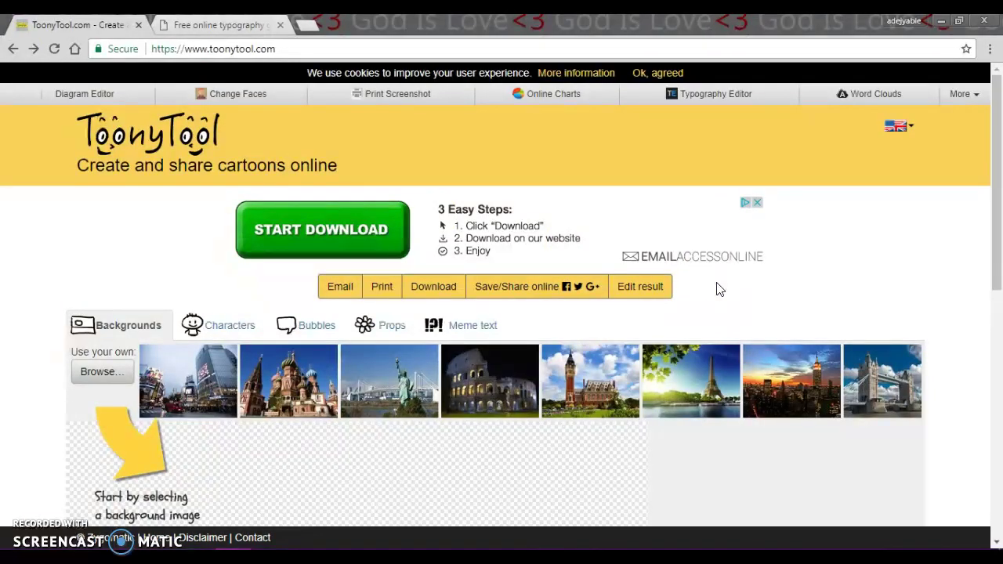
# Step: Set the Eiffel Tower photo as the scene background
pyautogui.click(988, 194)
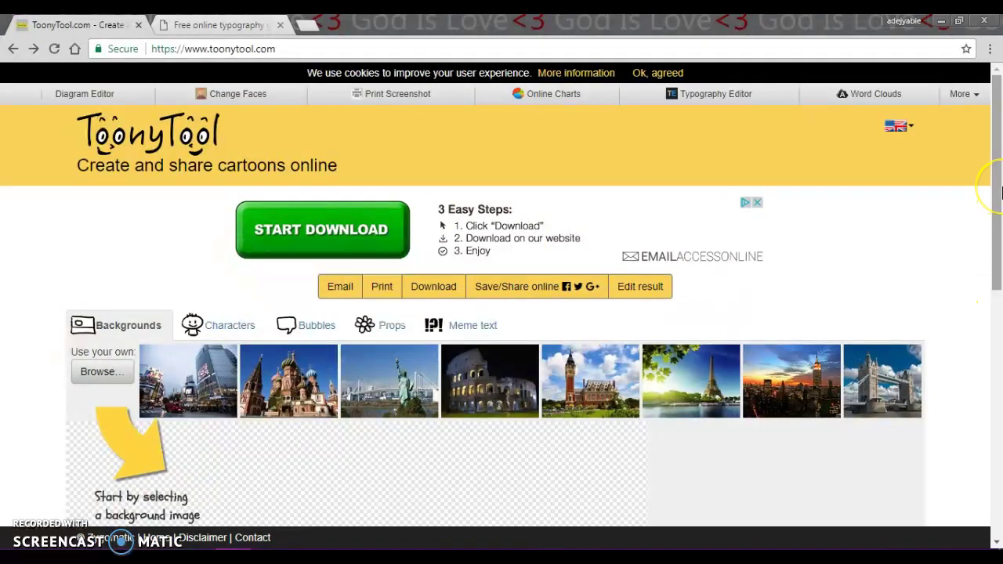
pyautogui.moveTo(999, 192); pyautogui.dragTo(997, 285)
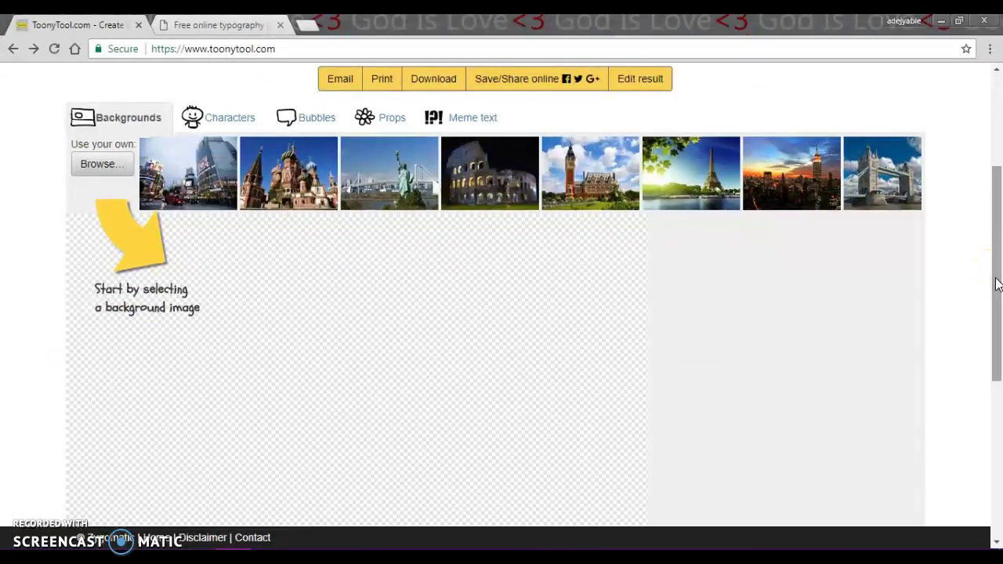
pyautogui.click(660, 188)
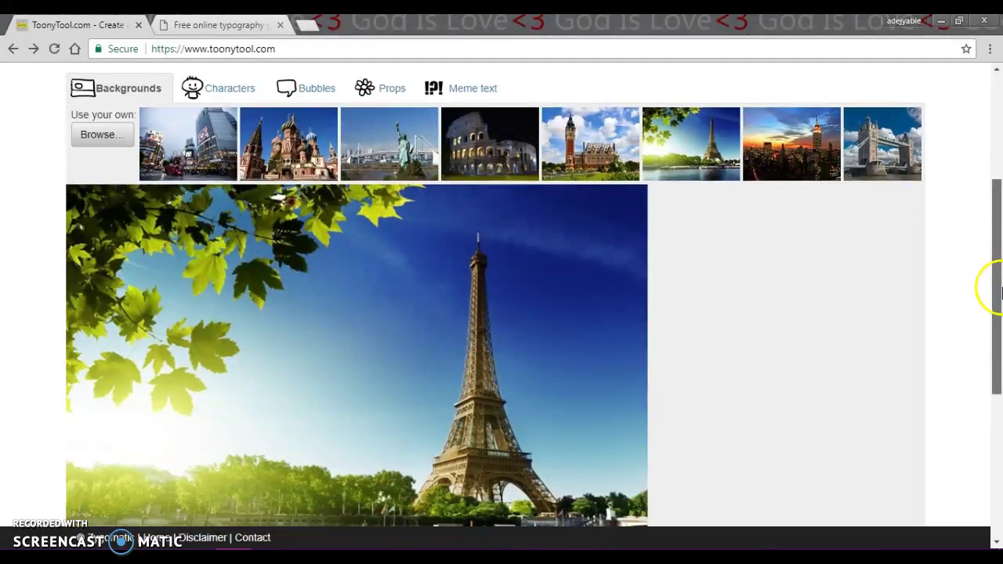
pyautogui.moveTo(1001, 292); pyautogui.dragTo(984, 280)
# Step: Place the two boys character in the lower left, beside the tower
pyautogui.click(243, 157)
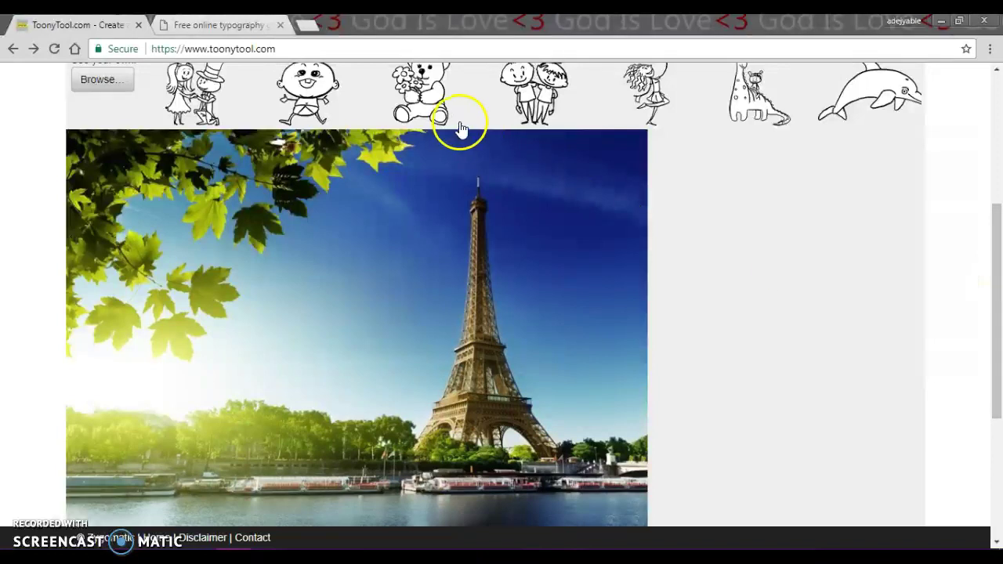
pyautogui.moveTo(511, 121); pyautogui.dragTo(343, 371)
pyautogui.click(334, 420)
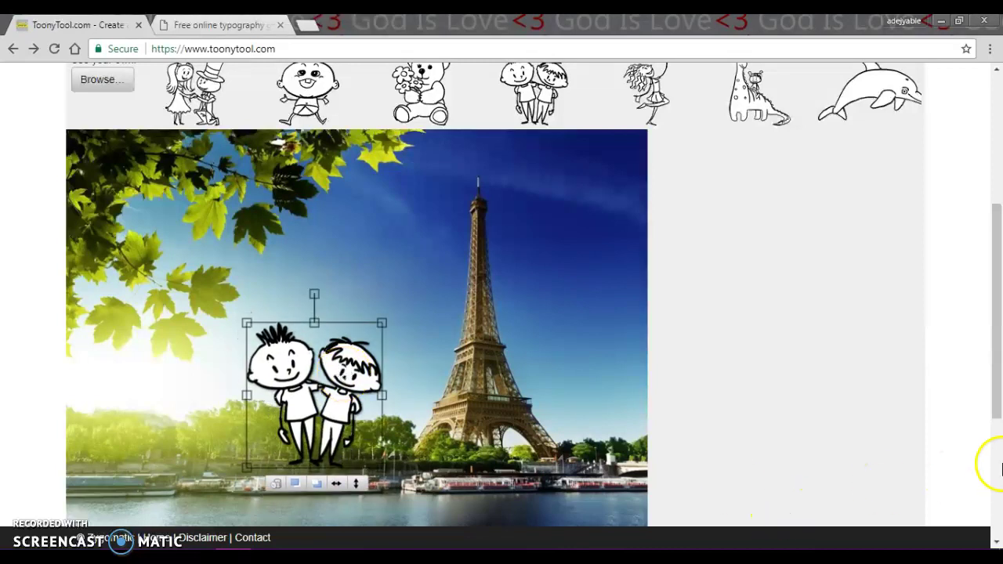
pyautogui.moveTo(996, 376); pyautogui.dragTo(984, 405)
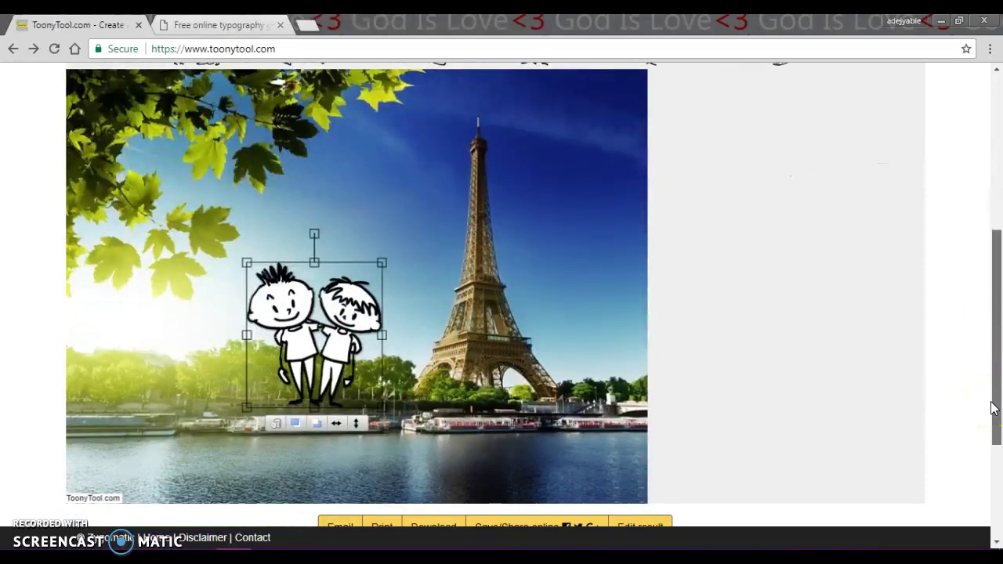
pyautogui.moveTo(993, 407); pyautogui.dragTo(997, 379)
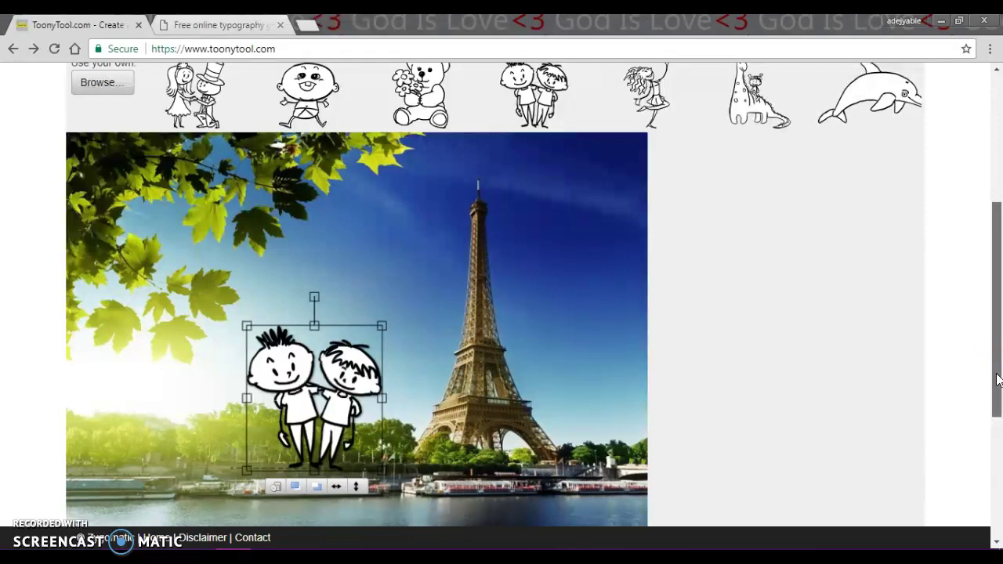
pyautogui.moveTo(997, 379); pyautogui.dragTo(999, 227)
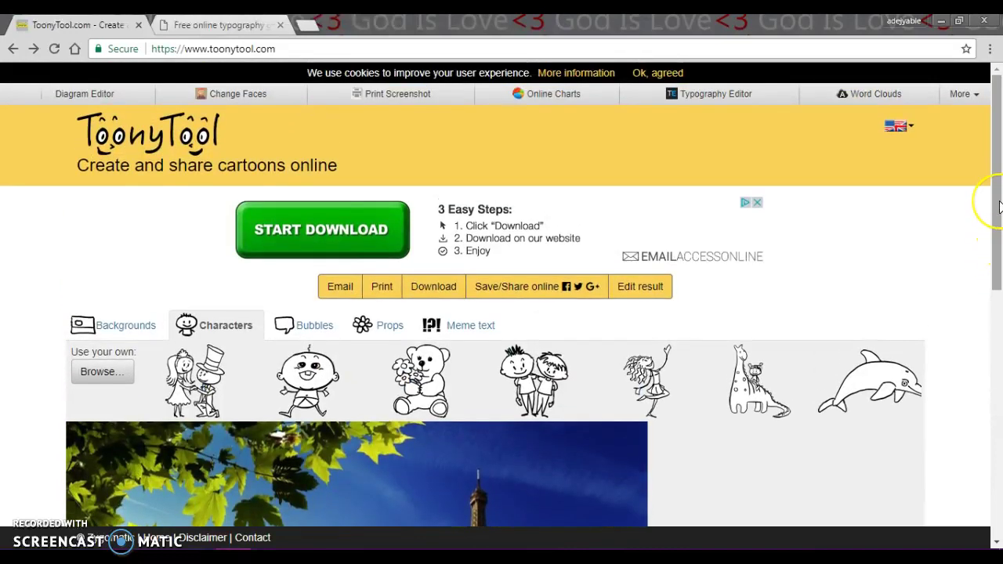
pyautogui.moveTo(998, 206); pyautogui.dragTo(998, 352)
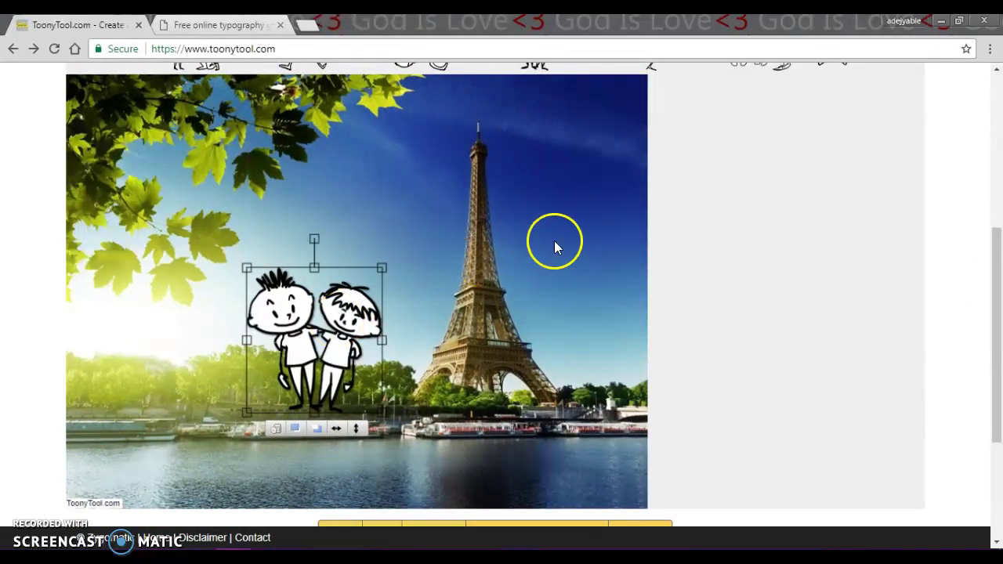